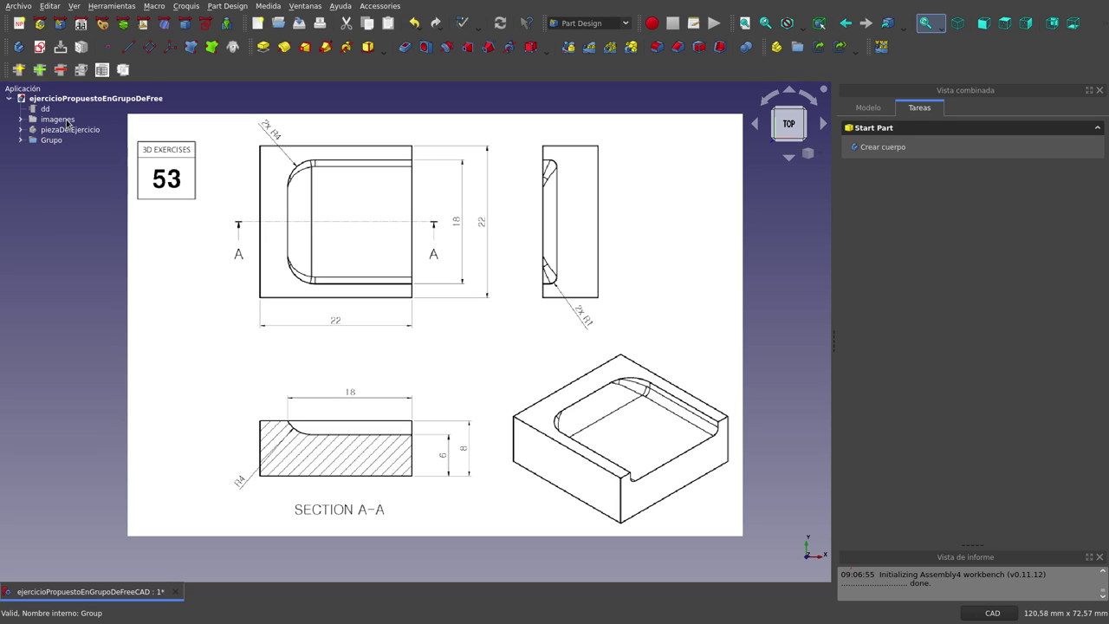
- Select the imagenes group, then the piezaDelEjercicio body over the top-view reference drawing
{"action": "left_click", "coordinate": [67, 121]}
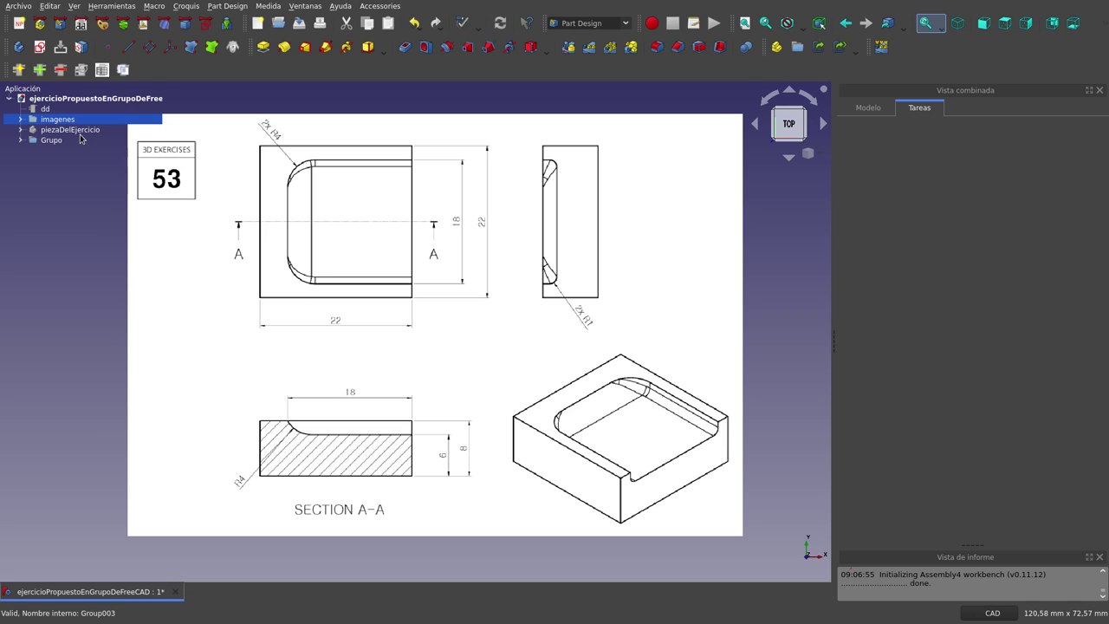
{"action": "left_click", "coordinate": [79, 130]}
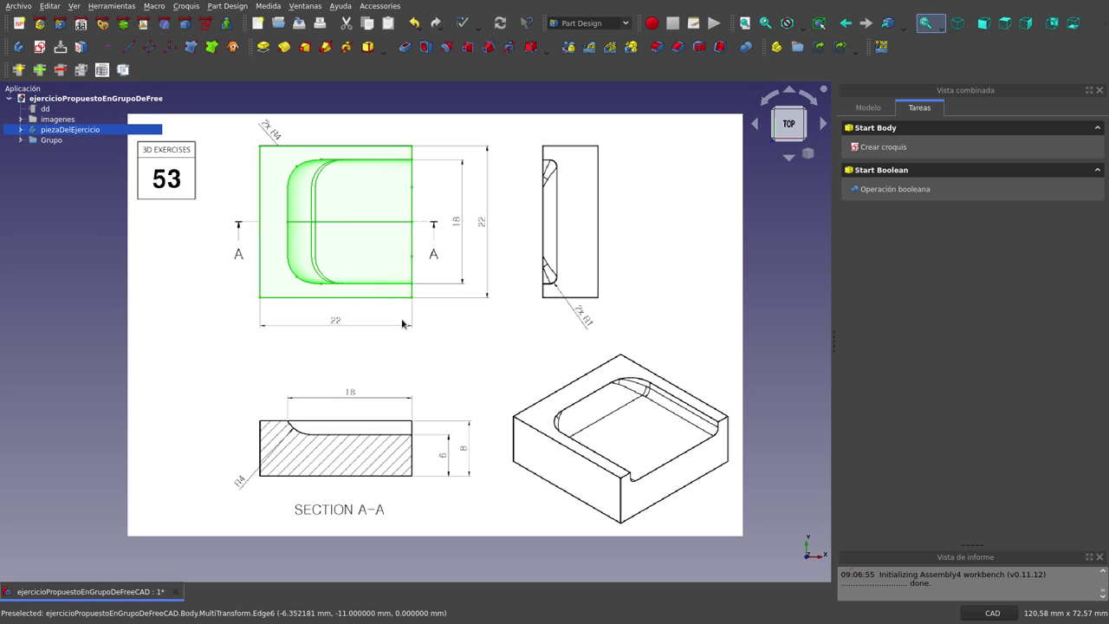
- Hide the reference drawing and view the part isometrically, zoomed in
{"action": "key", "text": "Up"}
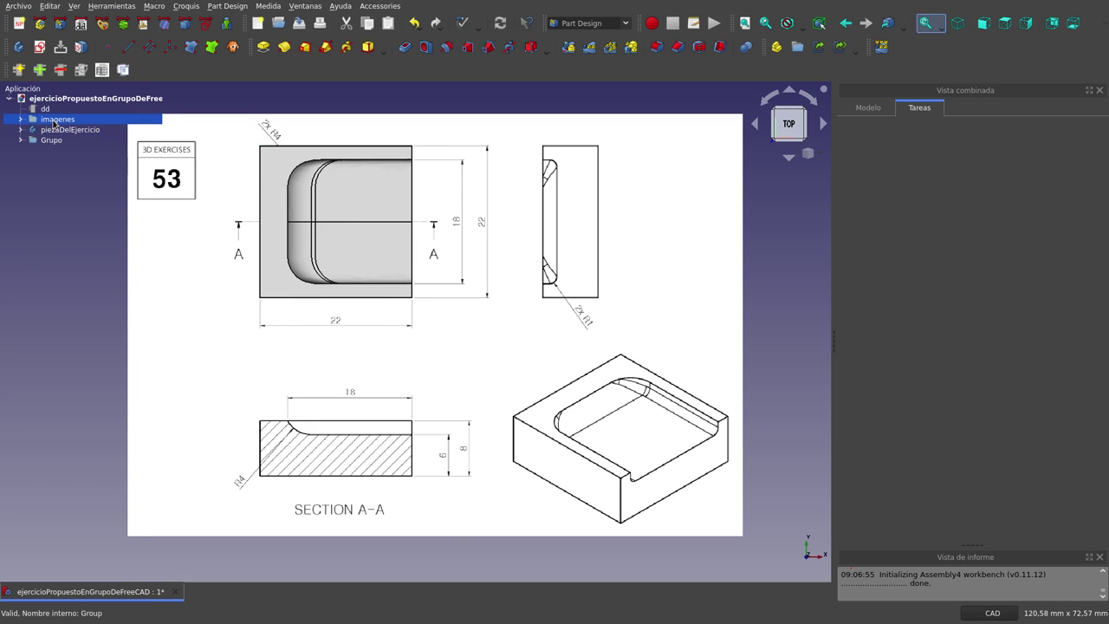
{"action": "key", "text": "space"}
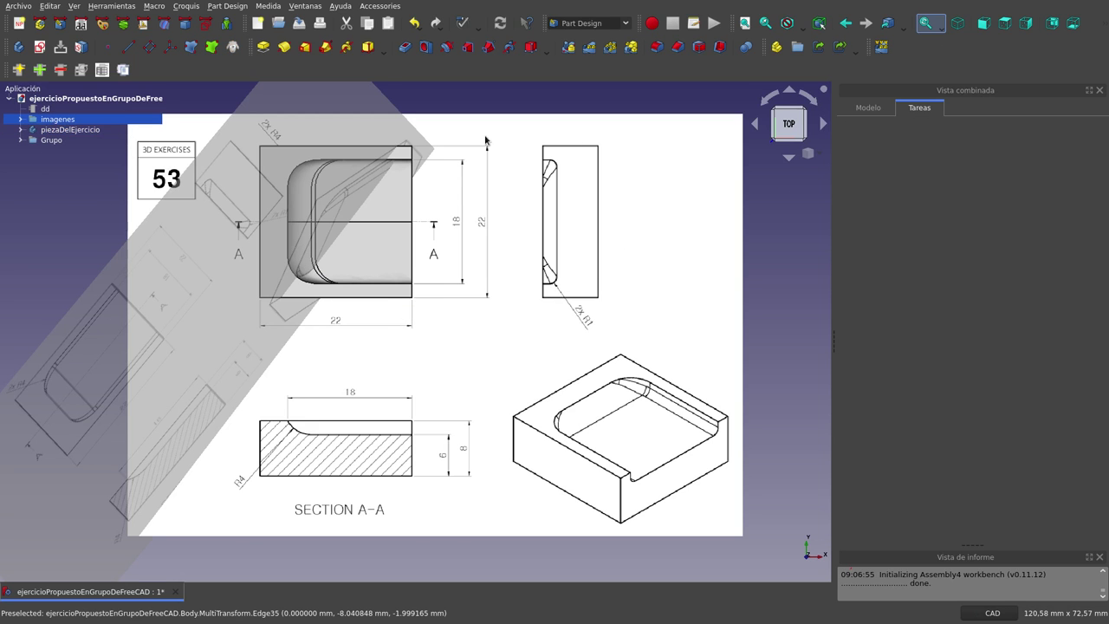
{"action": "key", "text": "space"}
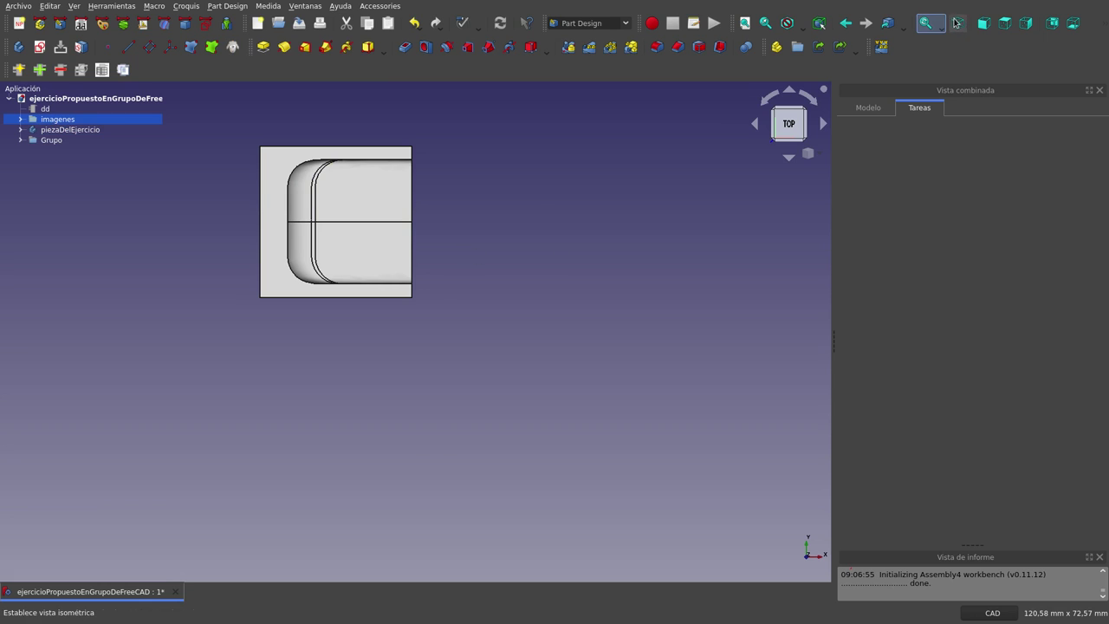
{"action": "left_click", "coordinate": [957, 23]}
{"action": "scroll", "coordinate": [384, 144], "scroll_direction": "up", "scroll_amount": 1}
{"action": "scroll", "coordinate": [383, 143], "scroll_direction": "up", "scroll_amount": 2}
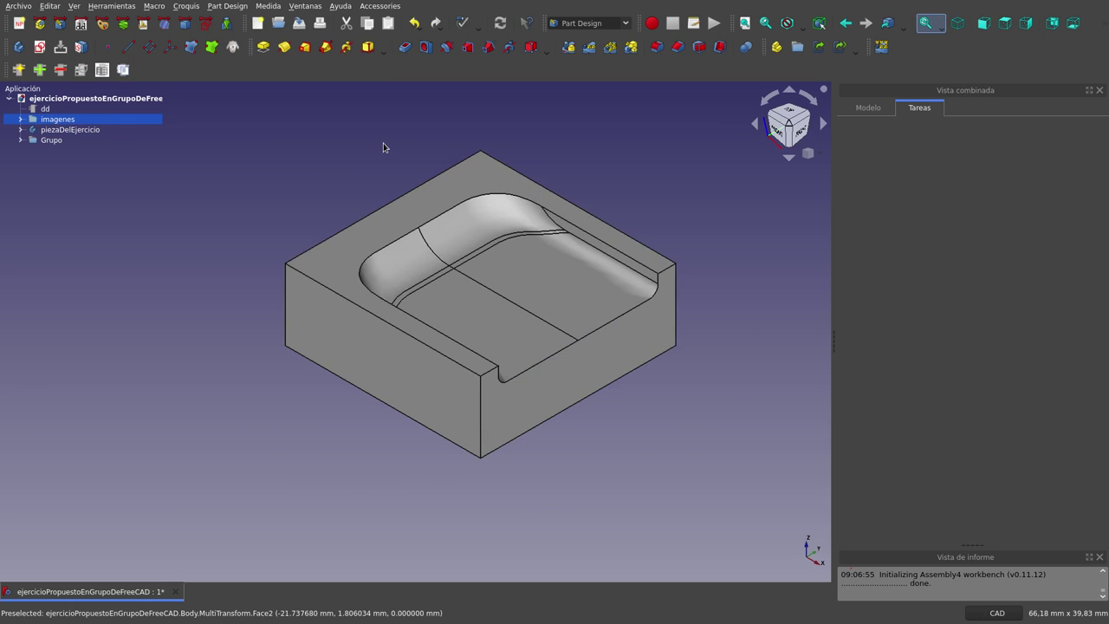
{"action": "scroll", "coordinate": [383, 143], "scroll_direction": "up", "scroll_amount": 1}
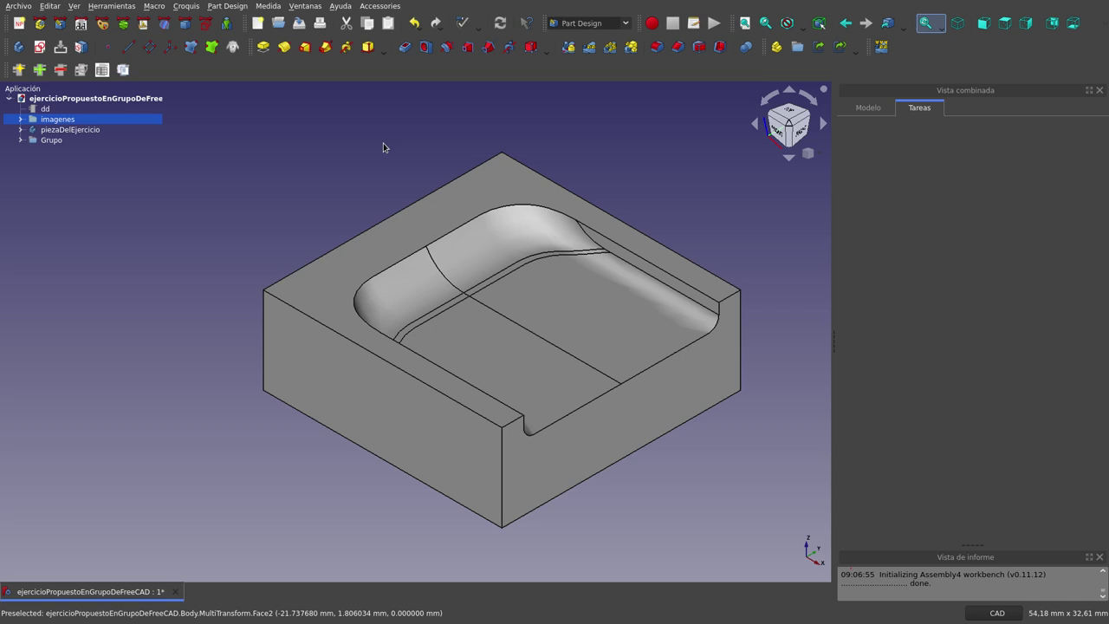
- Briefly show then hide the isometrica reference image and collapse the imagenes group
{"action": "left_click", "coordinate": [21, 119]}
{"action": "left_click", "coordinate": [69, 160]}
{"action": "key", "text": "space"}
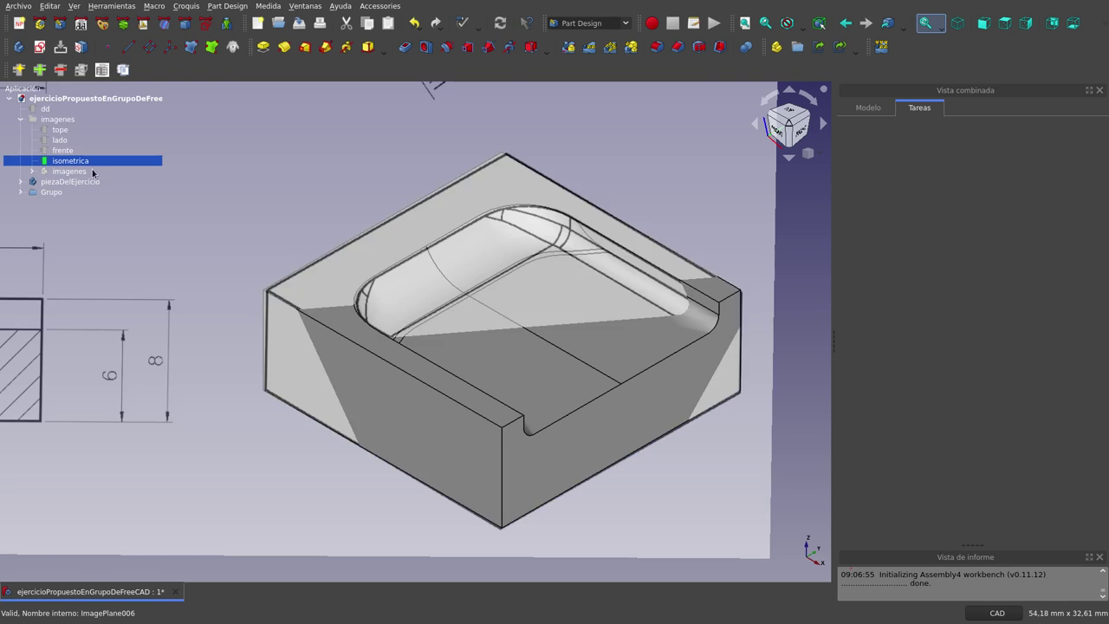
{"action": "scroll", "coordinate": [311, 268], "scroll_direction": "down", "scroll_amount": 5}
{"action": "left_click", "coordinate": [561, 309]}
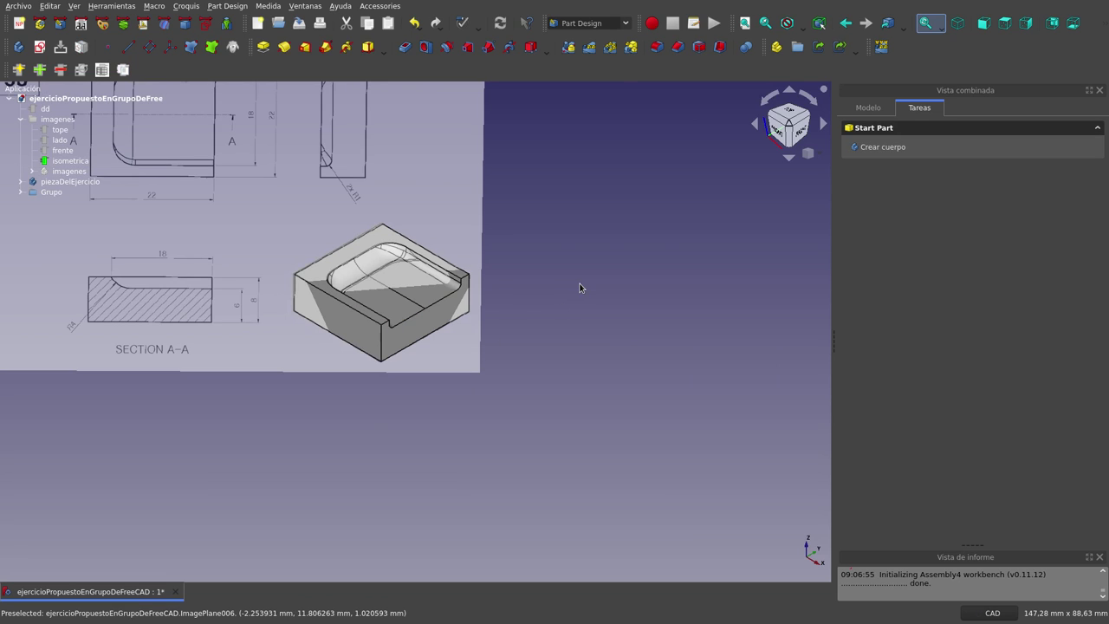
{"action": "scroll", "coordinate": [579, 287], "scroll_direction": "down", "scroll_amount": 3}
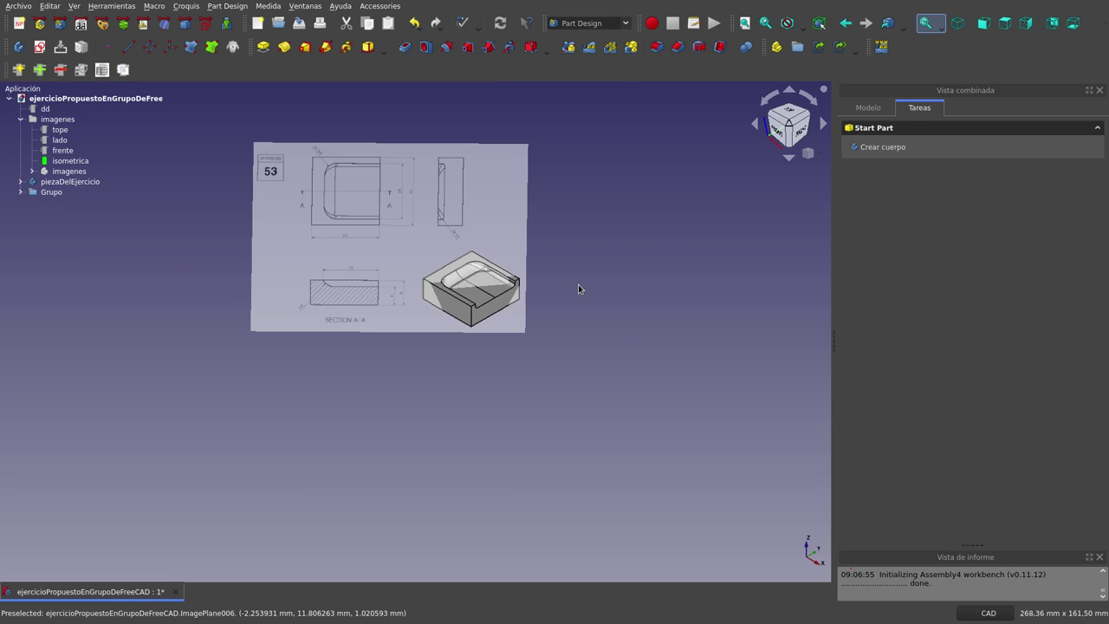
{"action": "left_click", "coordinate": [69, 162]}
{"action": "key", "text": "space"}
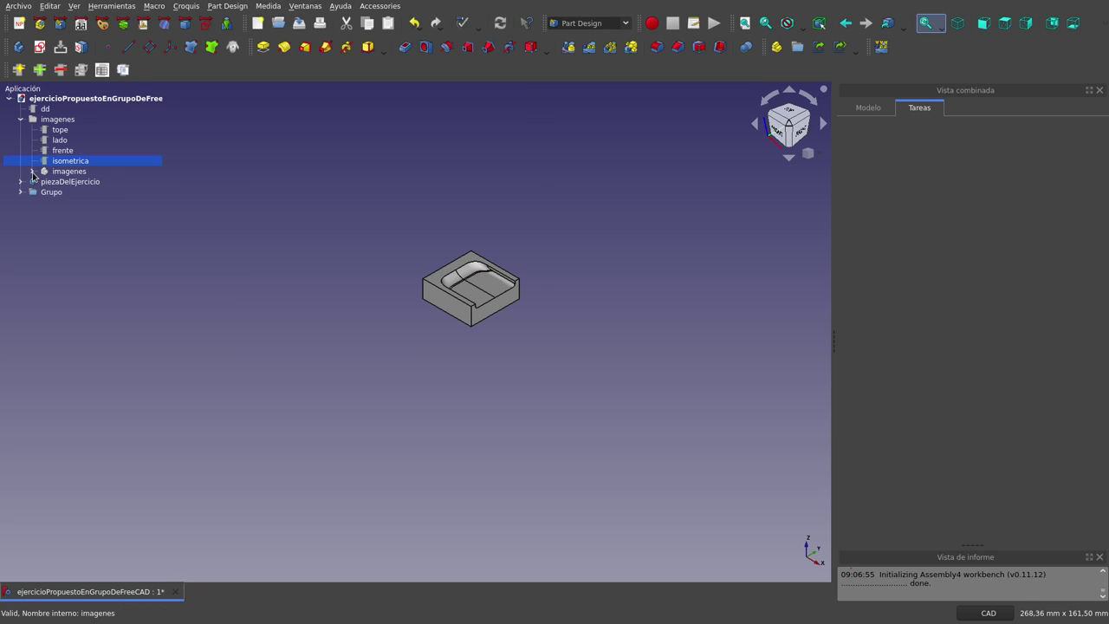
{"action": "left_click", "coordinate": [20, 120]}
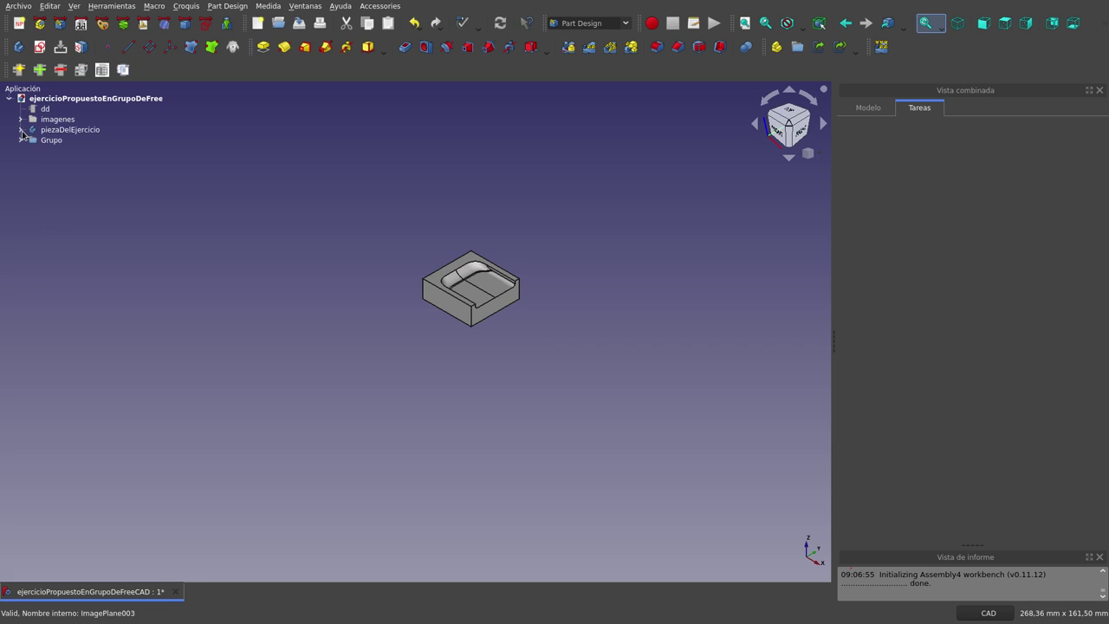
- Expand piezaDelEjercicio and hide the finished piezaCompleta solid
{"action": "left_click", "coordinate": [20, 130]}
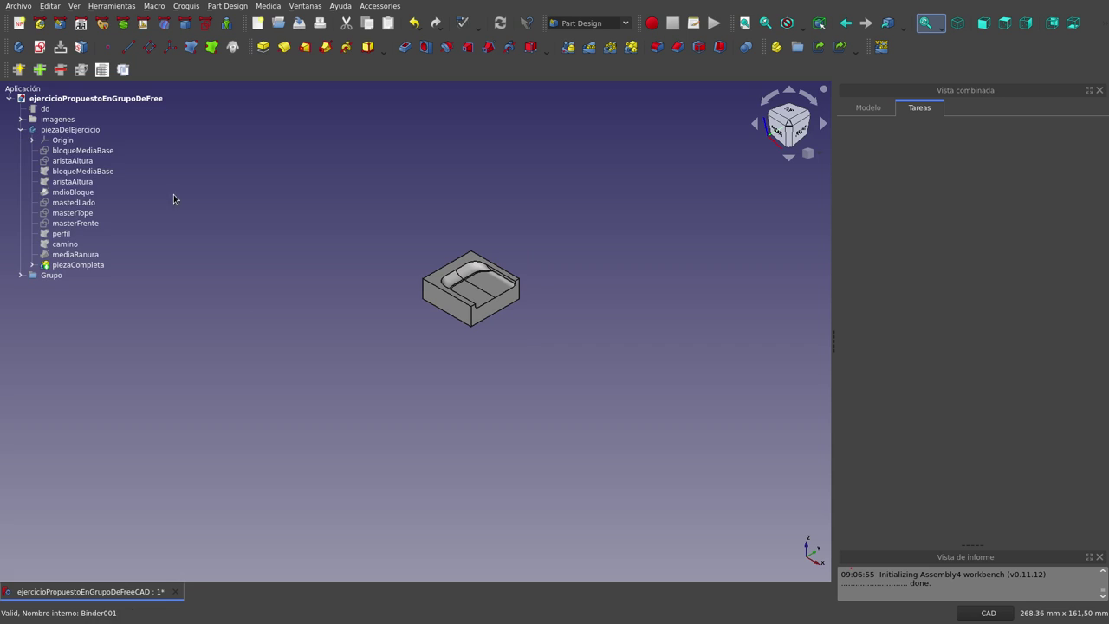
{"action": "left_click", "coordinate": [83, 264]}
{"action": "key", "text": "space"}
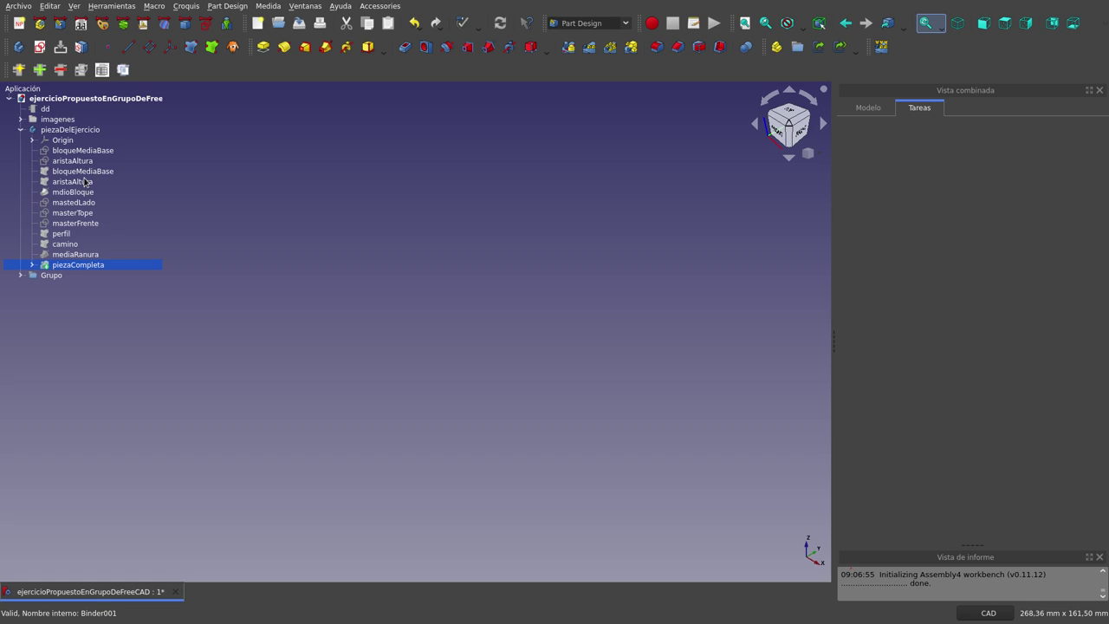
- Show the bloqueMediaBase rectangle sketch and the aristaAltura height line
{"action": "left_click", "coordinate": [91, 151]}
{"action": "left_click", "coordinate": [91, 161], "text": "ctrl"}
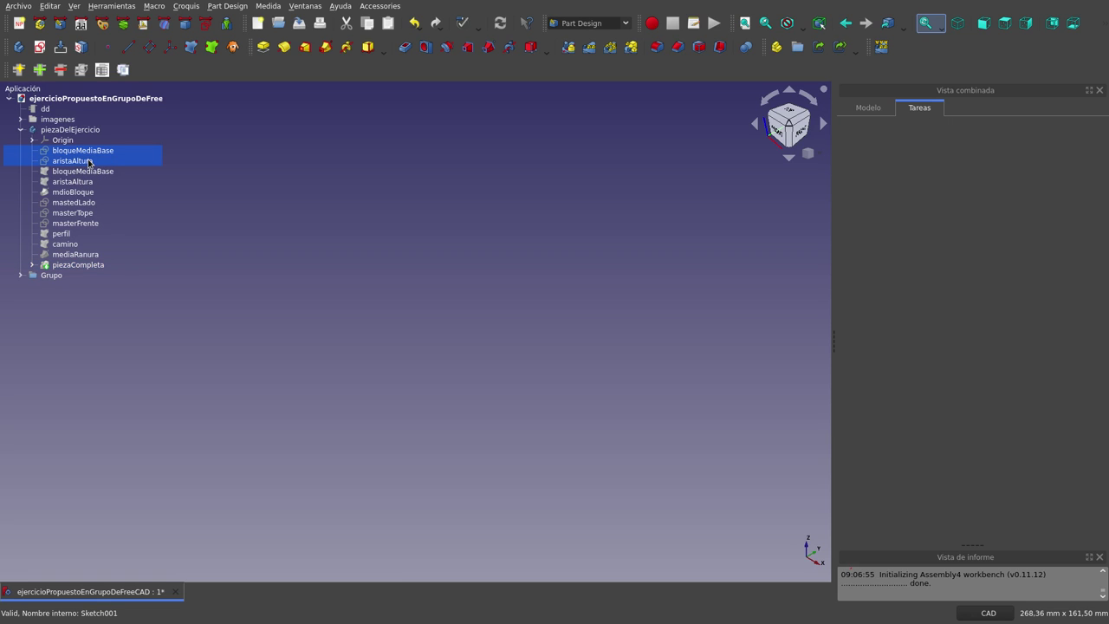
{"action": "key", "text": "space"}
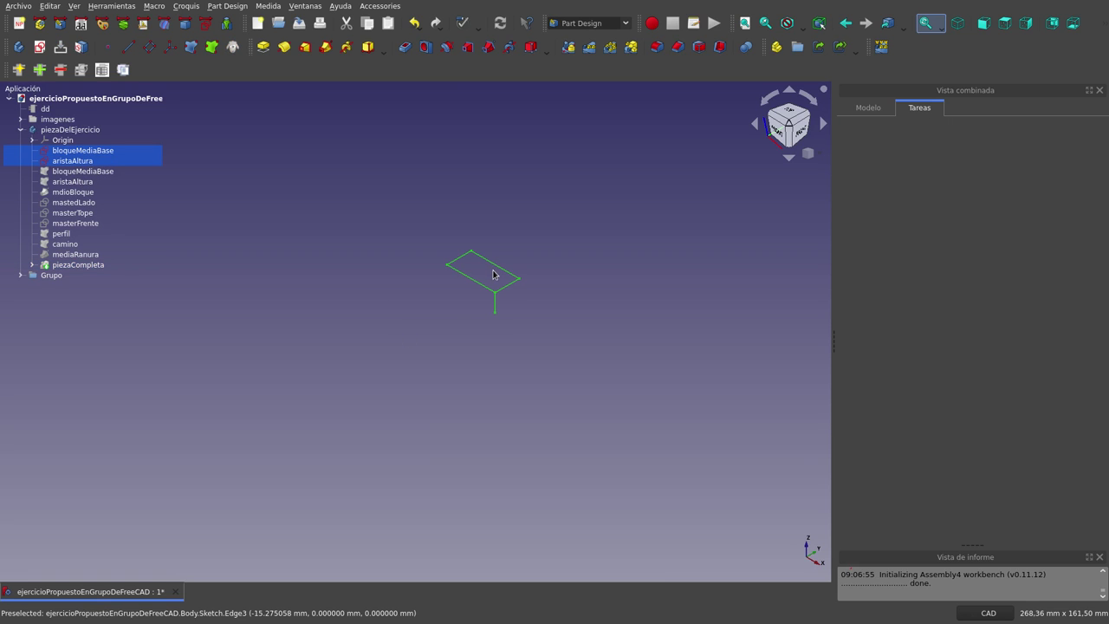
{"action": "scroll", "coordinate": [503, 268], "scroll_direction": "up", "scroll_amount": 3}
{"action": "left_click", "coordinate": [490, 241]}
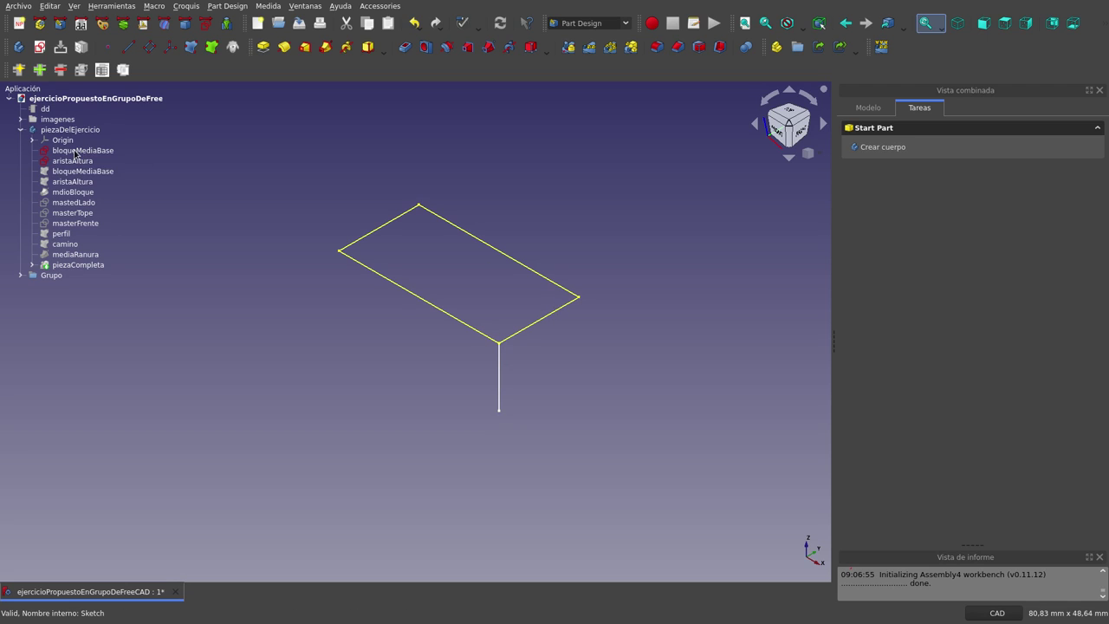
- Create SubShapeBinders from the bloqueMediaBase sketch and aristaAltura line
{"action": "left_click", "coordinate": [85, 152]}
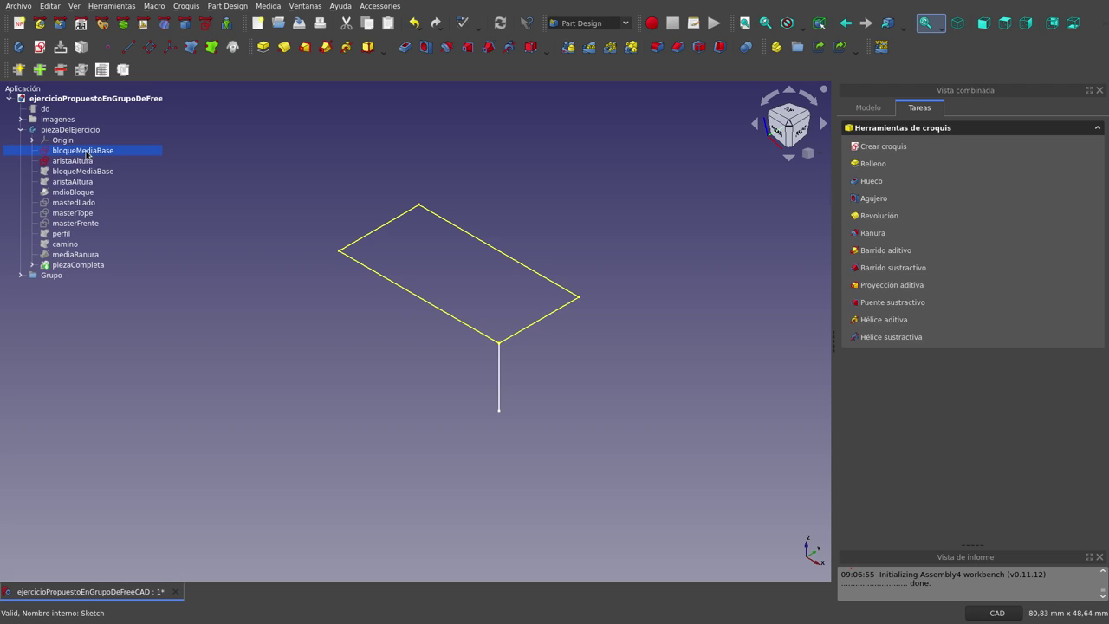
{"action": "left_click", "coordinate": [86, 182], "text": "shift"}
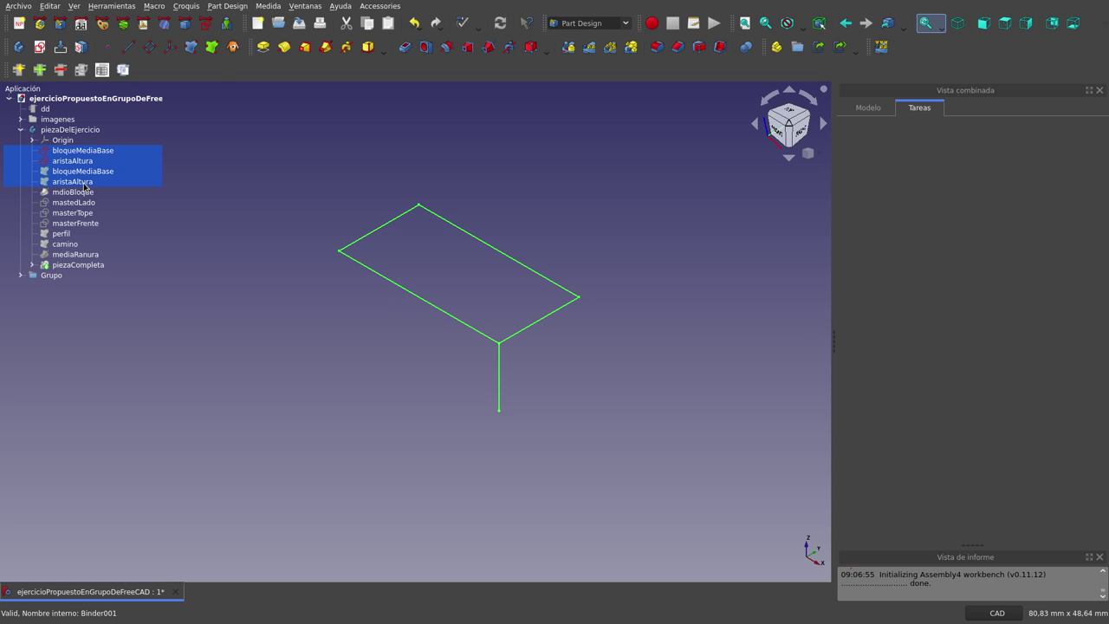
{"action": "left_click", "coordinate": [213, 54]}
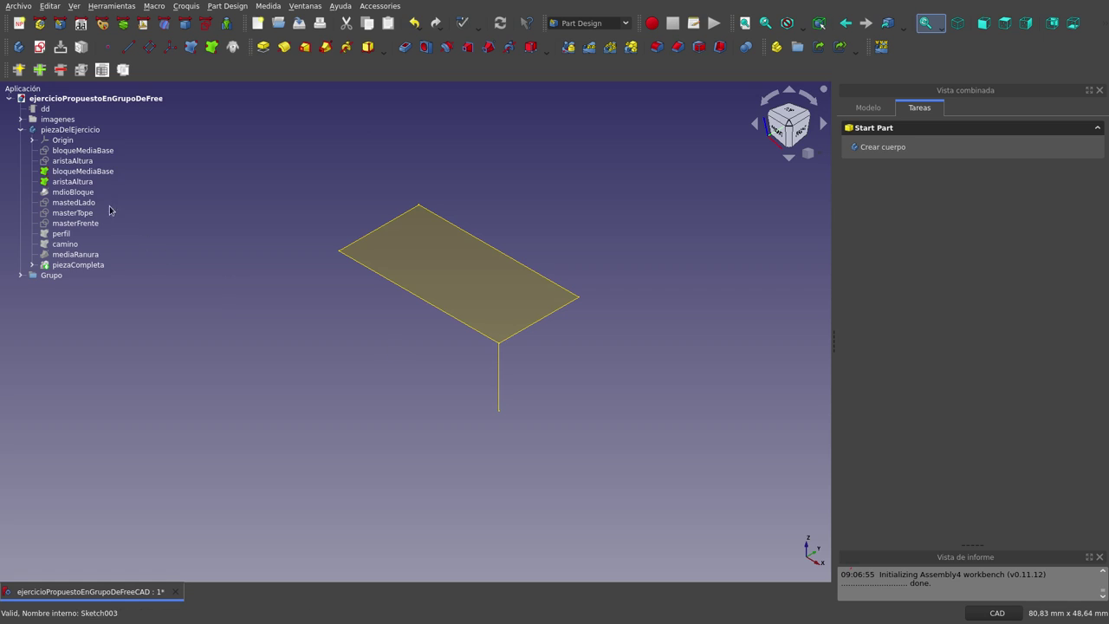
- Inspect the new binders, then select bloqueMediaBase together with mdioBloque
{"action": "left_click", "coordinate": [81, 171]}
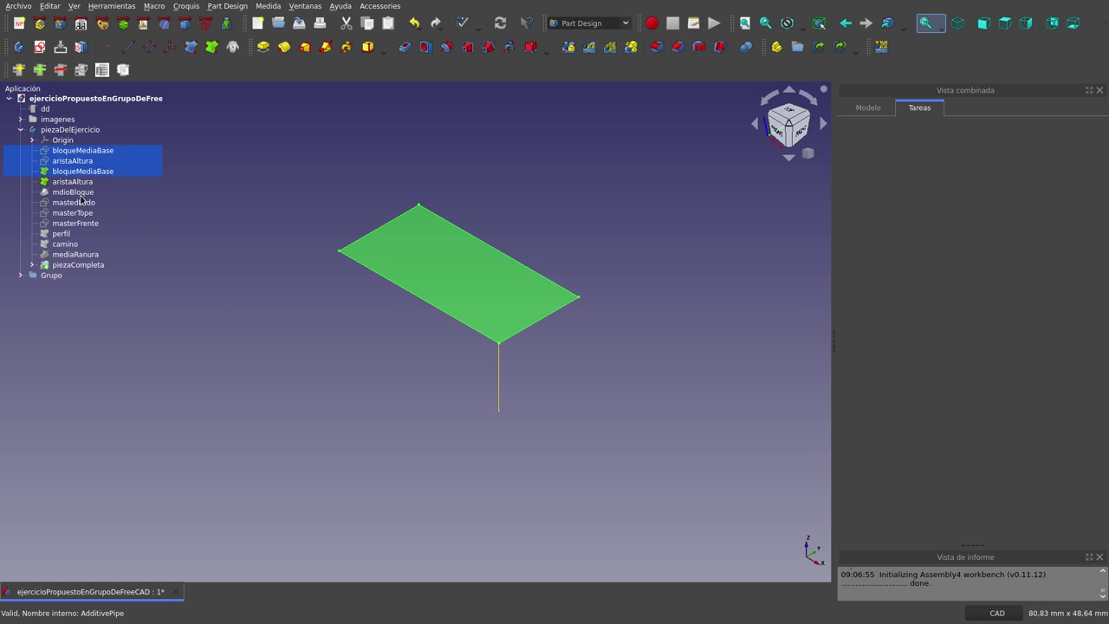
{"action": "left_click", "coordinate": [81, 181]}
{"action": "left_click", "coordinate": [81, 171], "text": "ctrl"}
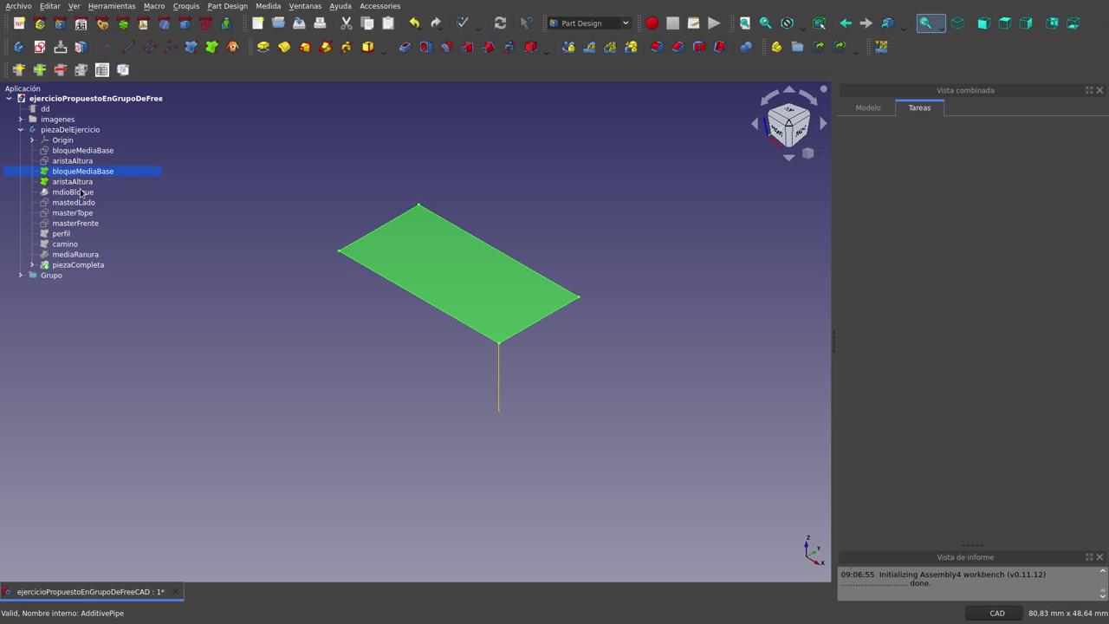
{"action": "left_click", "coordinate": [80, 193], "text": "ctrl"}
- Show the mdioBloque half block, then select the mastedLado, masterTope and masterFrente sketches
{"action": "key", "text": "space"}
{"action": "left_click", "coordinate": [634, 378]}
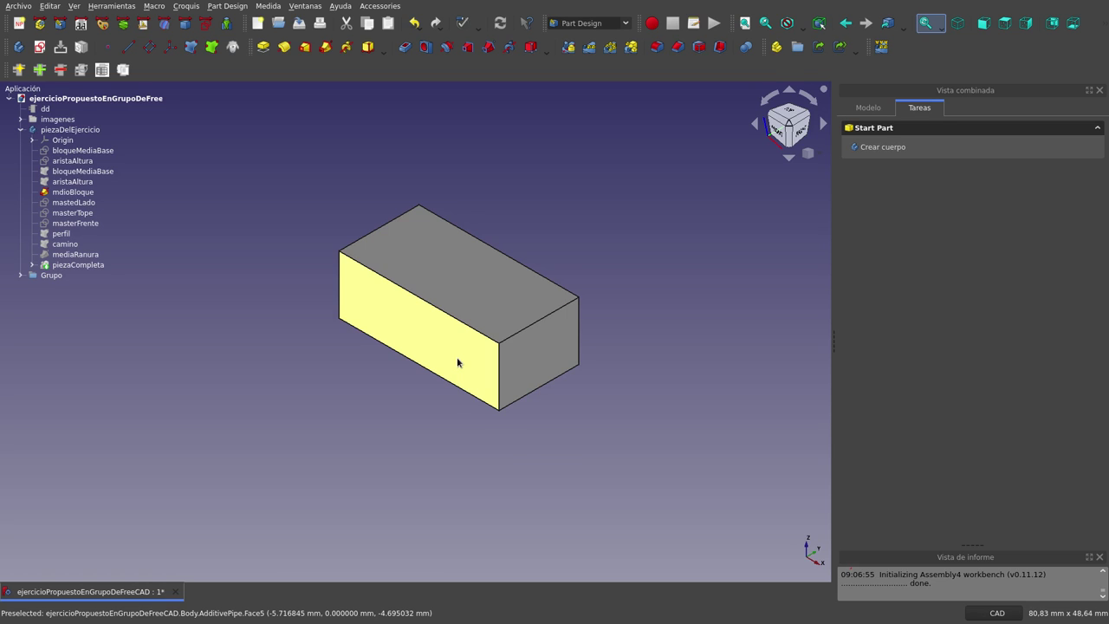
{"action": "left_click", "coordinate": [78, 202]}
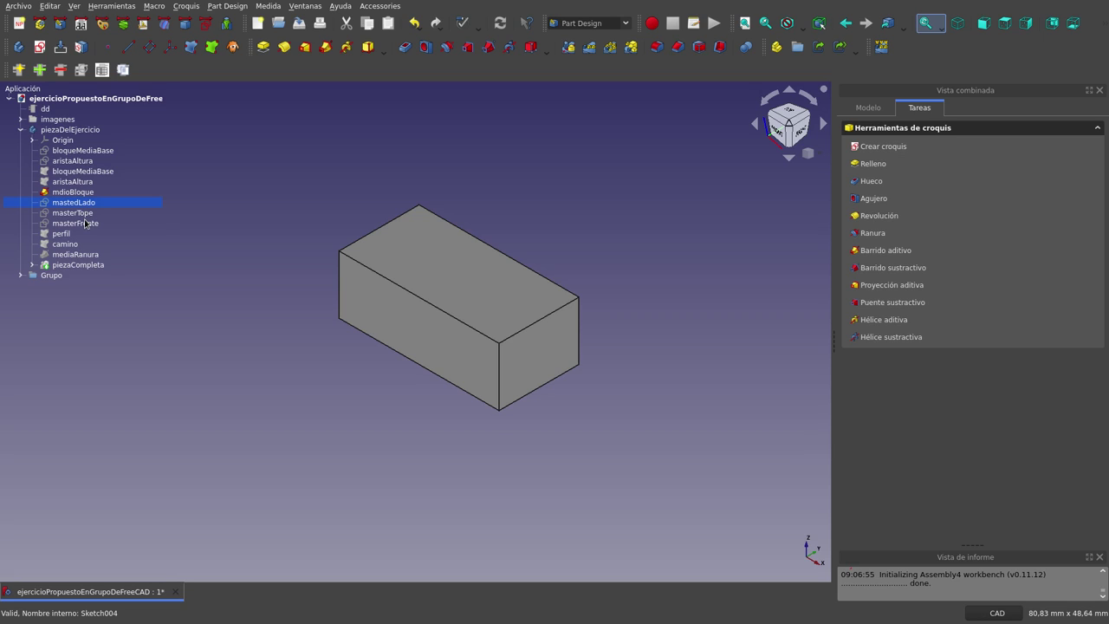
{"action": "left_click", "coordinate": [85, 224], "text": "shift"}
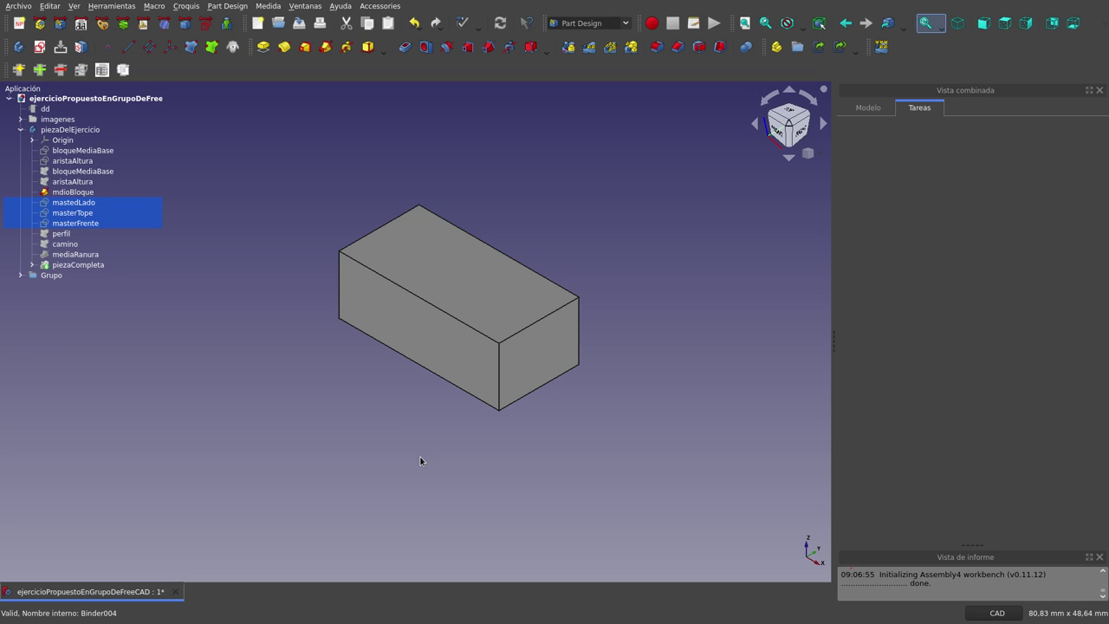
- Show the master sketches, hide the mdioBloque solid, and orbit to the front
{"action": "key", "text": "space"}
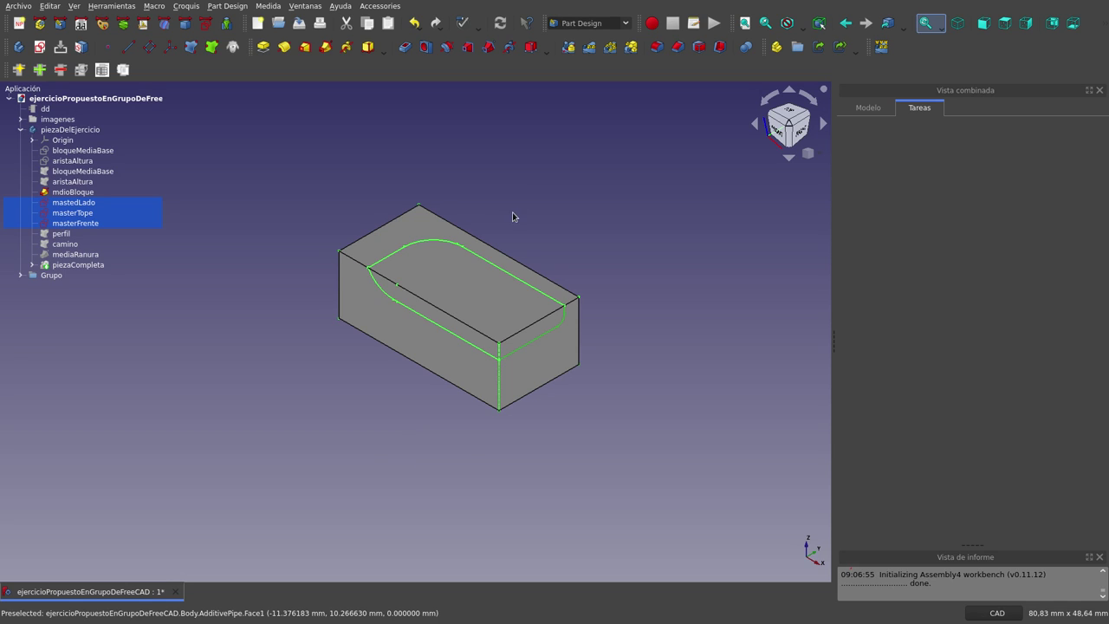
{"action": "left_click", "coordinate": [514, 217]}
{"action": "left_click", "coordinate": [93, 192]}
{"action": "key", "text": "space"}
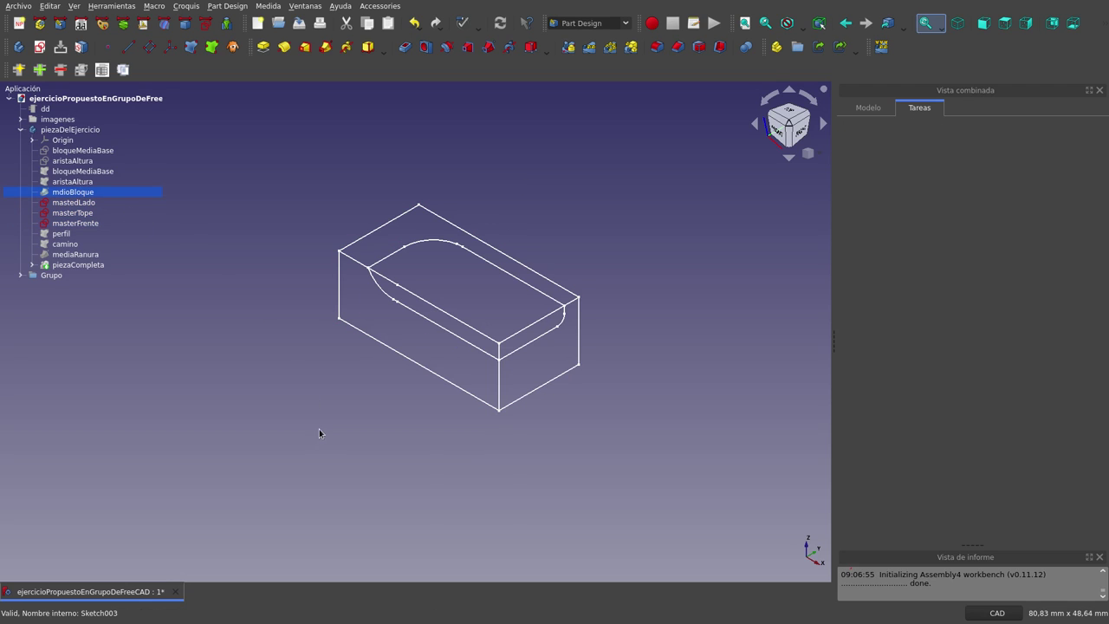
{"action": "left_click", "coordinate": [319, 437]}
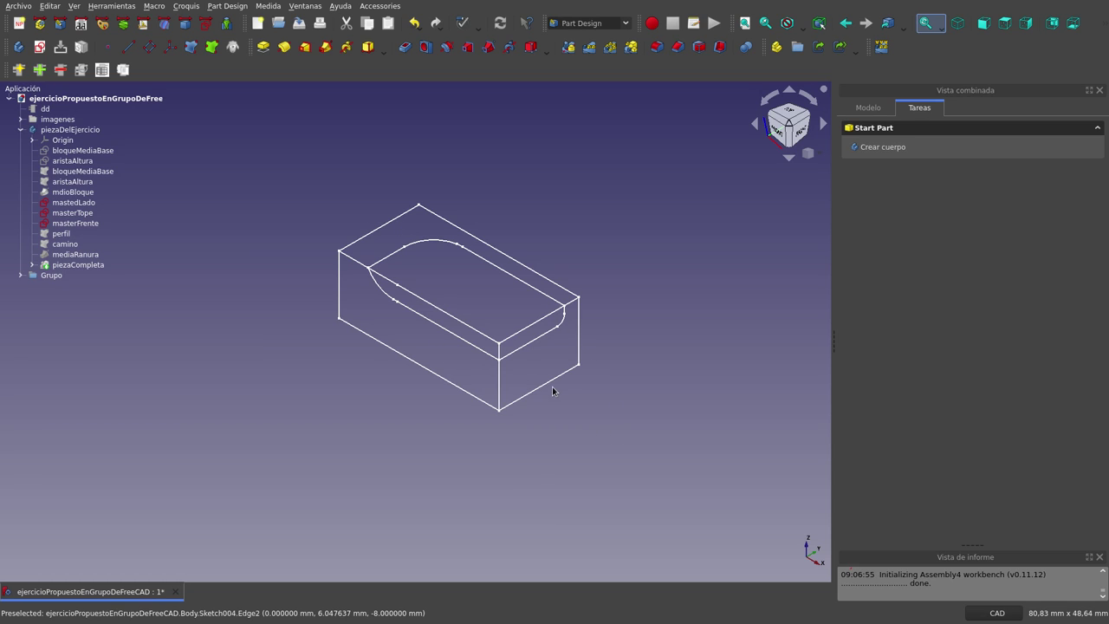
{"action": "mouse_move", "coordinate": [531, 384]}
{"action": "middle_mouse_down"}
{"action": "mouse_move", "coordinate": [477, 403]}
{"action": "mouse_move", "coordinate": [466, 392]}
{"action": "middle_mouse_up"}
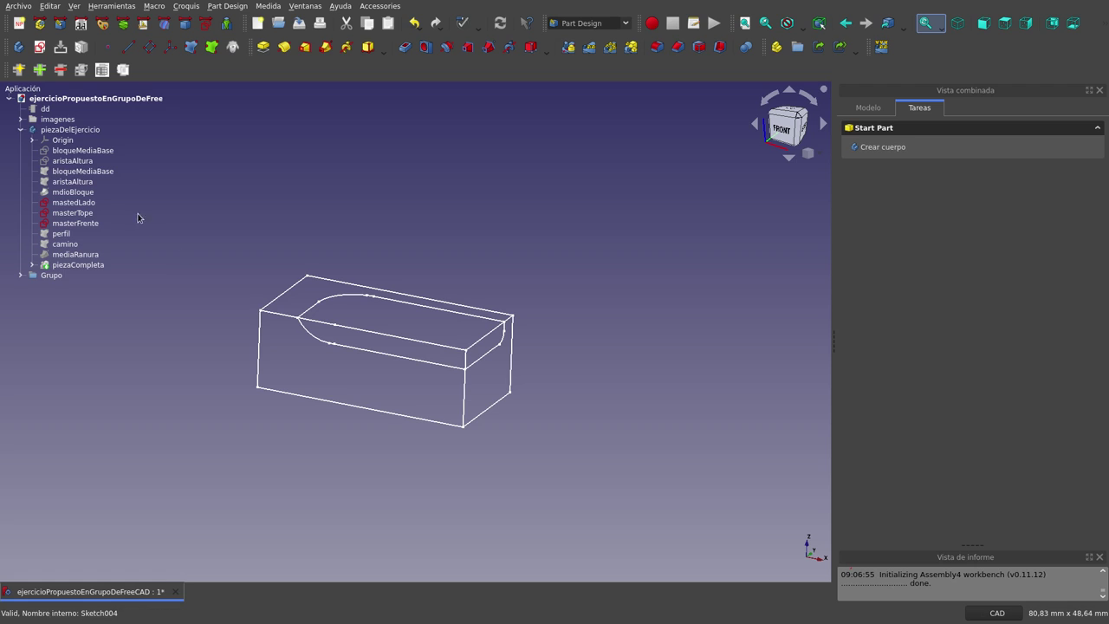
- Inspect the mastedLado, perfil and camino sketches on the block outline, then select mdioBloque
{"action": "left_click", "coordinate": [83, 203]}
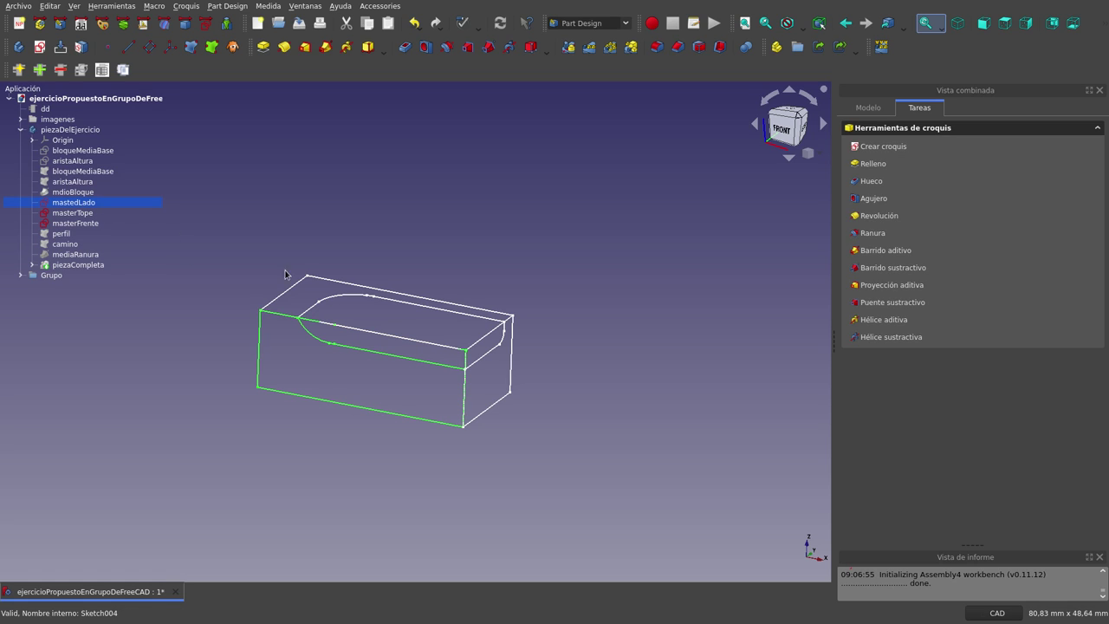
{"action": "left_click", "coordinate": [557, 357]}
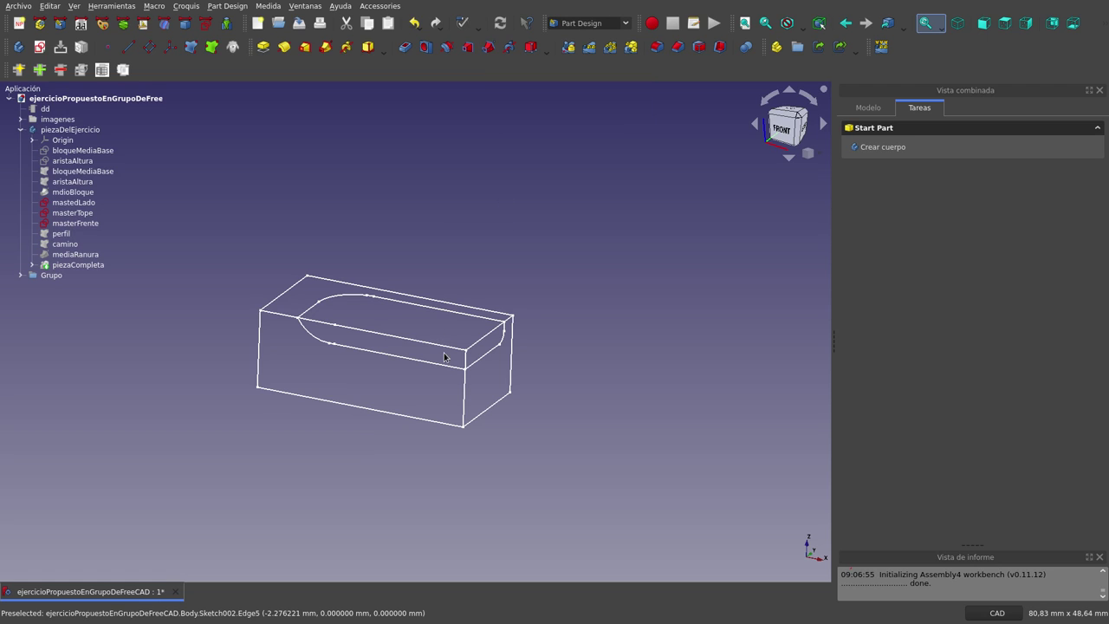
{"action": "left_click", "coordinate": [65, 234]}
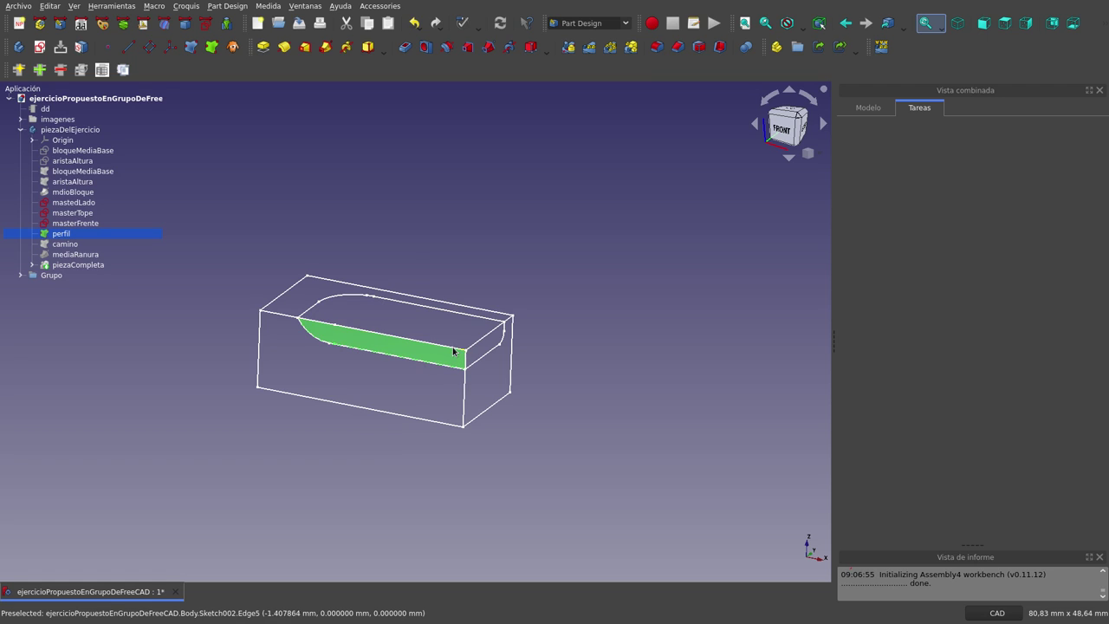
{"action": "scroll", "coordinate": [362, 356], "scroll_direction": "up", "scroll_amount": 3}
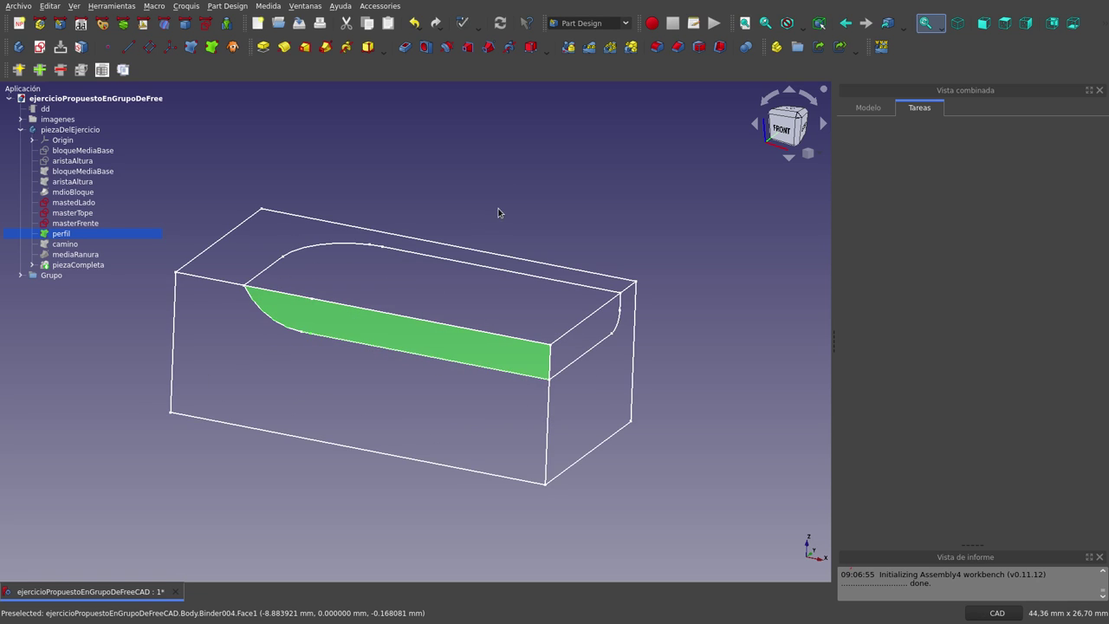
{"action": "left_click", "coordinate": [559, 200]}
{"action": "scroll", "coordinate": [571, 203], "scroll_direction": "down", "scroll_amount": 2}
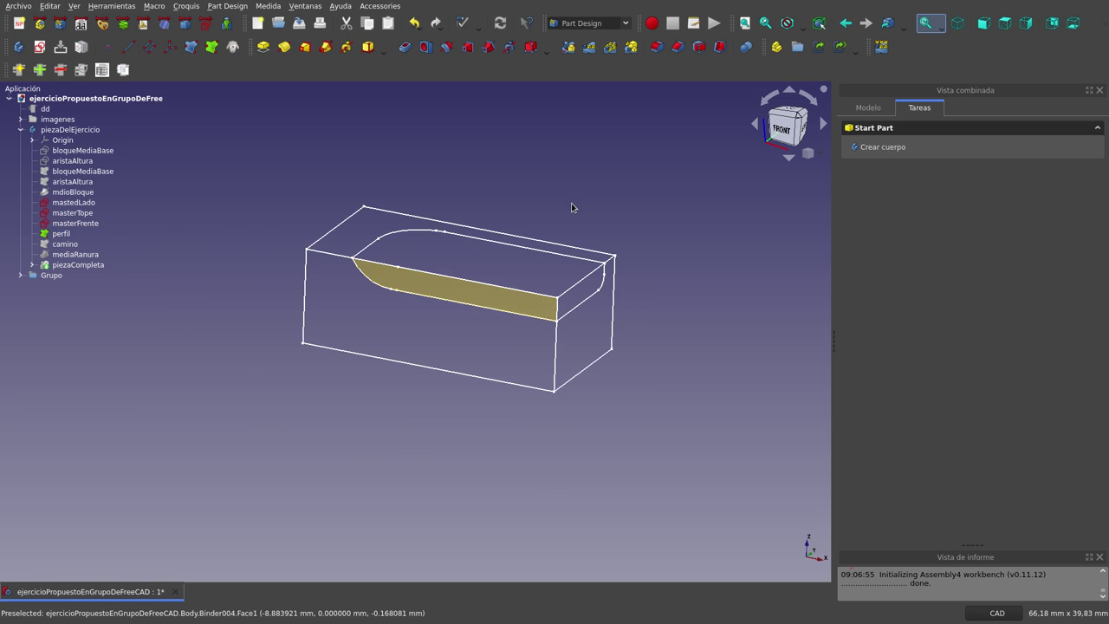
{"action": "left_click", "coordinate": [66, 245]}
{"action": "left_click", "coordinate": [343, 403]}
{"action": "mouse_move", "coordinate": [382, 330]}
{"action": "middle_mouse_down"}
{"action": "mouse_move", "coordinate": [443, 340]}
{"action": "mouse_move", "coordinate": [385, 315]}
{"action": "middle_mouse_up"}
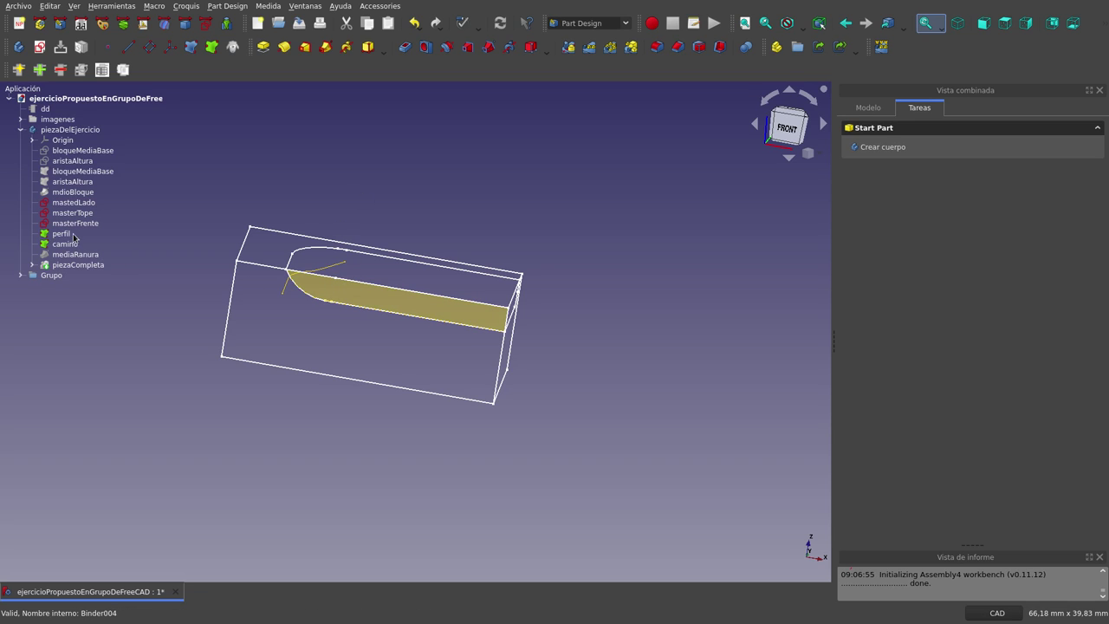
{"action": "left_click", "coordinate": [69, 193]}
- Toggle visibility from mdioBloque through mediaRanura so only the grooved half-block shows
{"action": "key", "text": "space"}
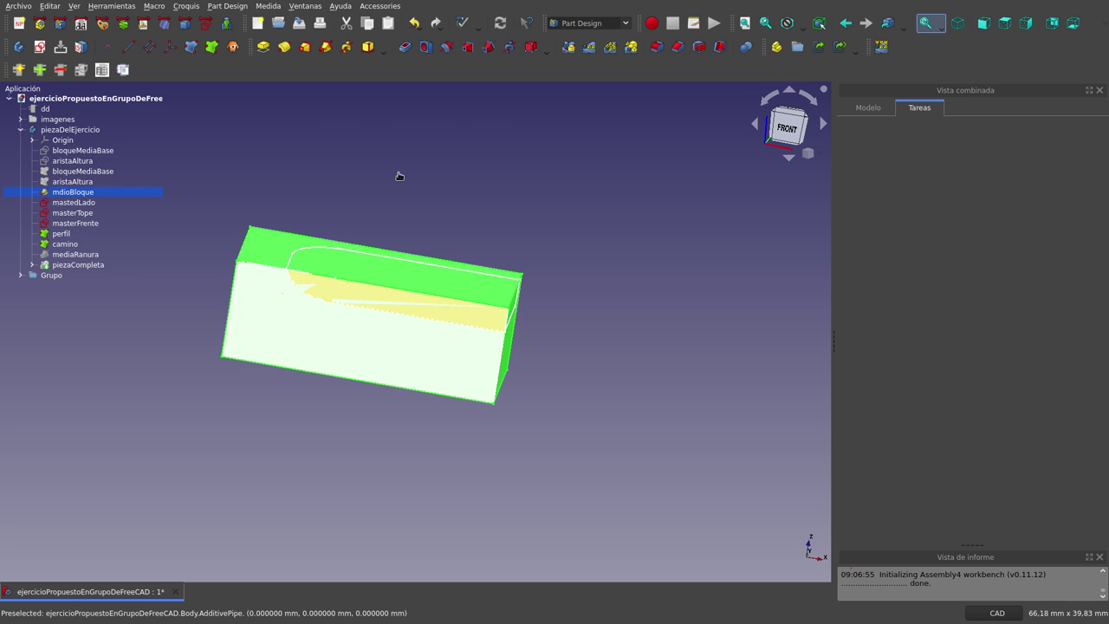
{"action": "left_click", "coordinate": [399, 178]}
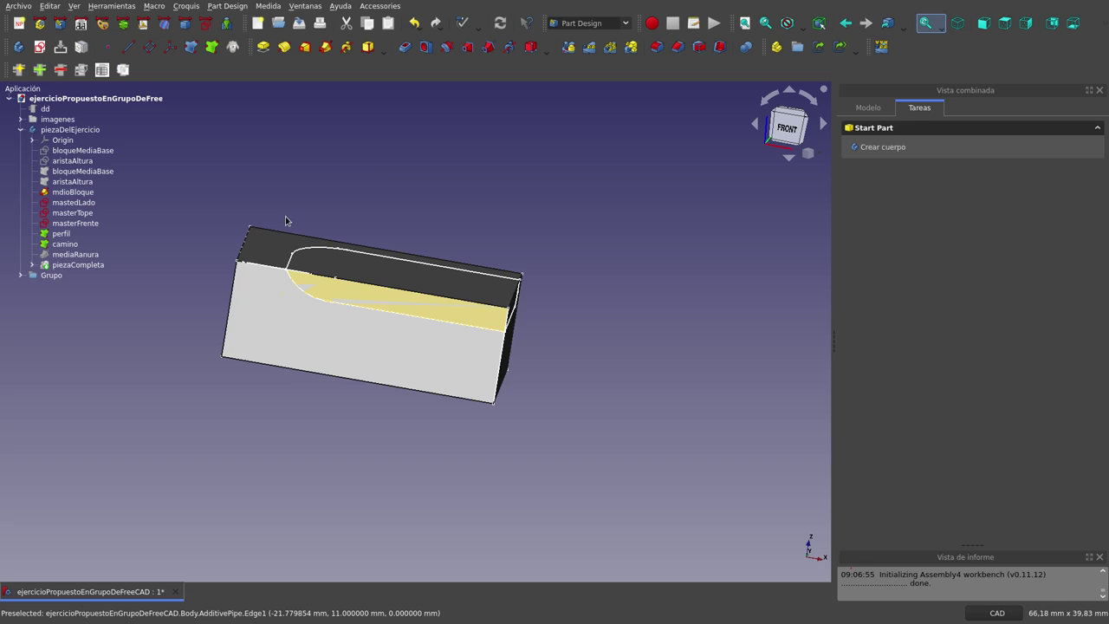
{"action": "left_click", "coordinate": [73, 192]}
{"action": "key", "text": "space"}
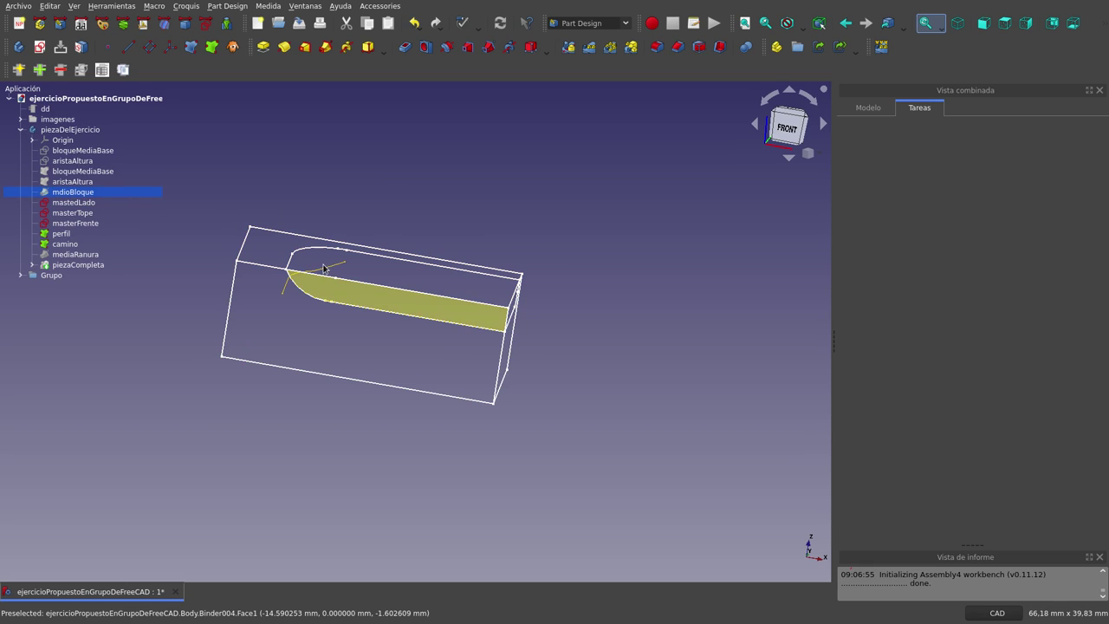
{"action": "left_click", "coordinate": [75, 256], "text": "shift"}
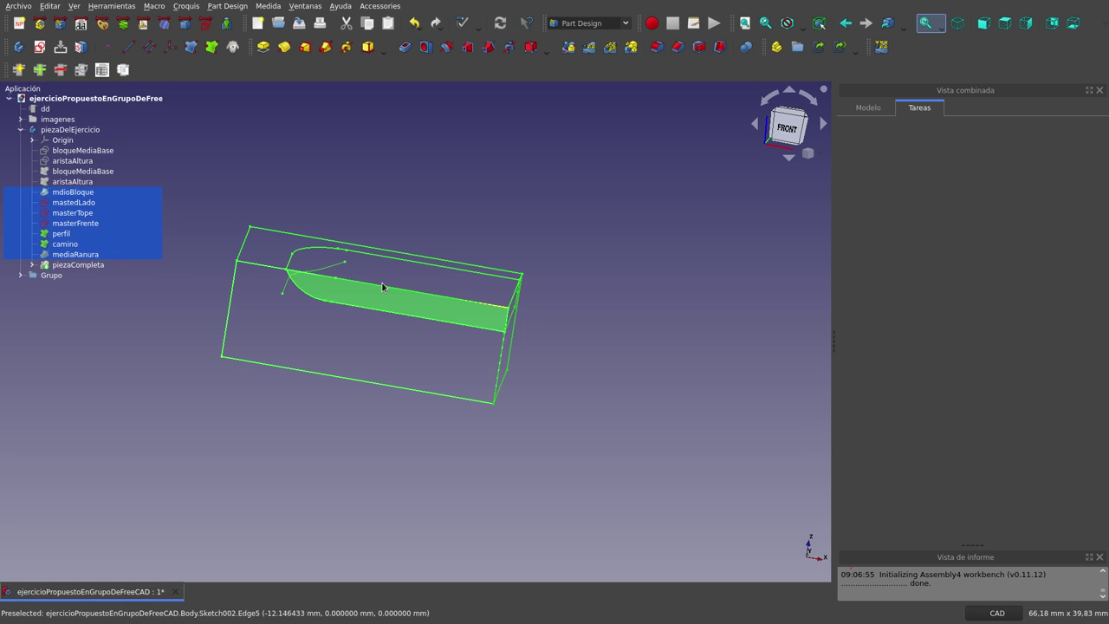
{"action": "key", "text": "space"}
{"action": "left_click", "coordinate": [505, 236]}
{"action": "middle_click_drag", "start_coordinate": [505, 232], "coordinate": [572, 172]}
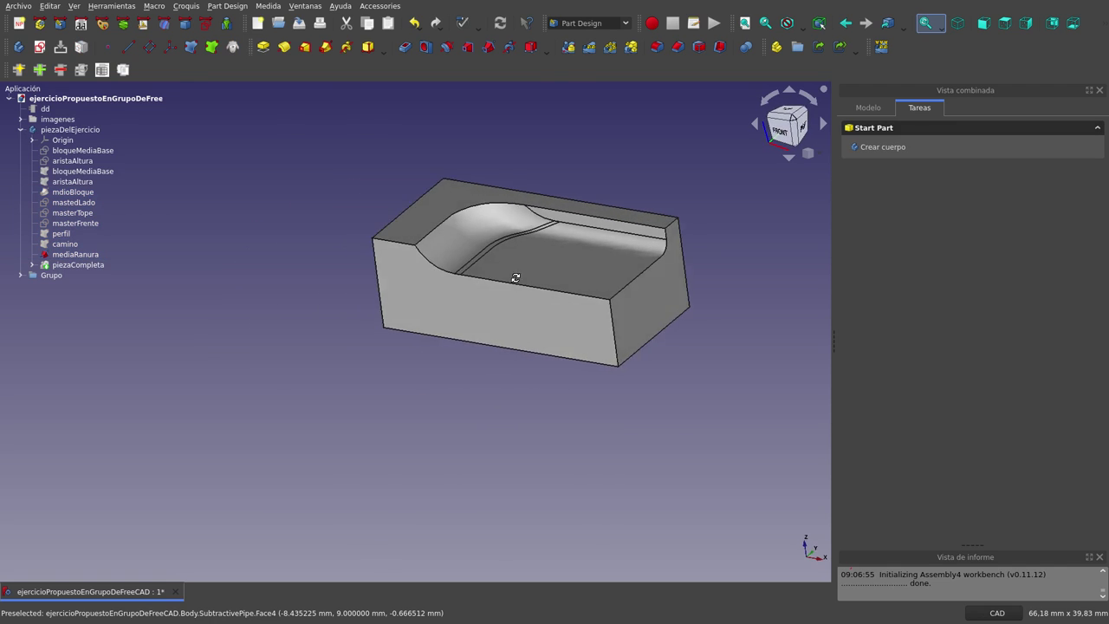
{"action": "middle_click_drag", "start_coordinate": [627, 198], "coordinate": [641, 221]}
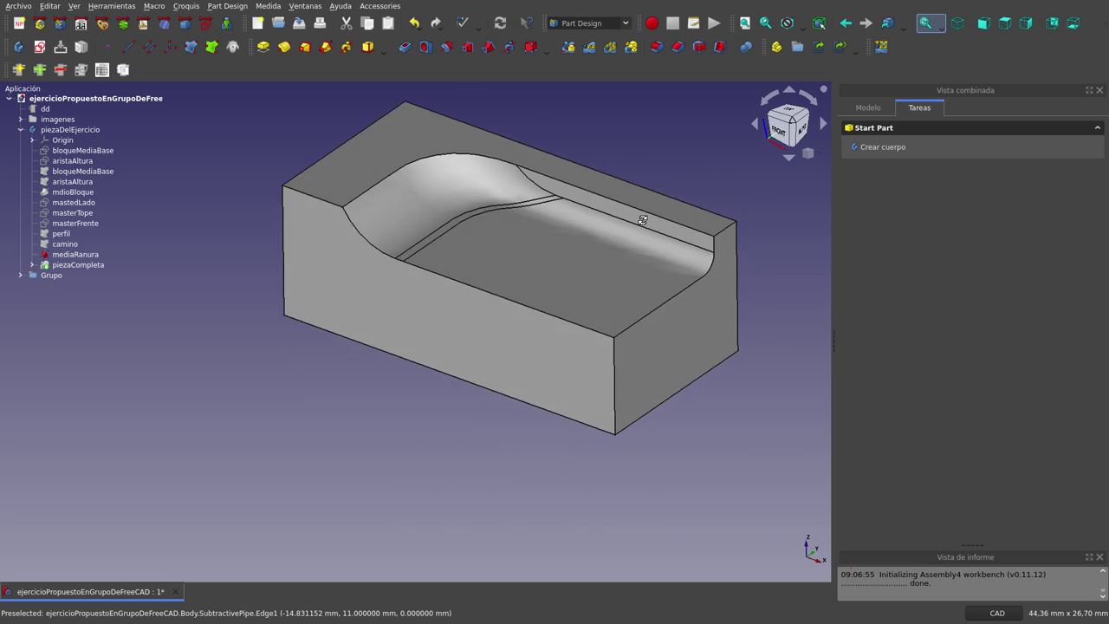
{"action": "scroll", "coordinate": [640, 223], "scroll_direction": "down", "scroll_amount": 2}
{"action": "scroll", "coordinate": [641, 223], "scroll_direction": "down", "scroll_amount": 2}
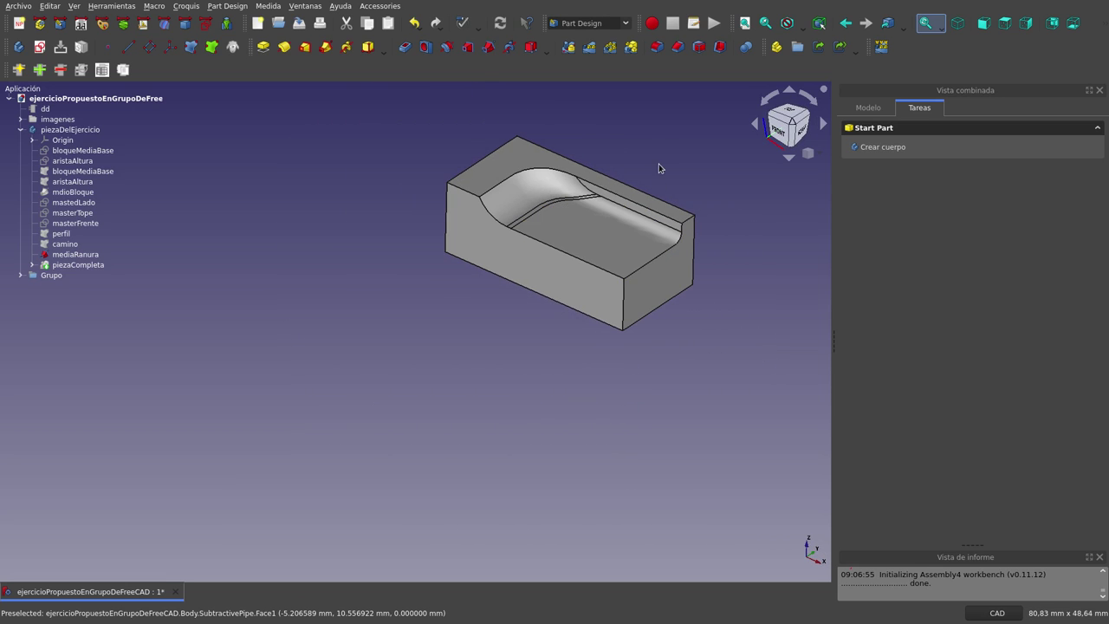
{"action": "scroll", "coordinate": [654, 154], "scroll_direction": "up", "scroll_amount": 3}
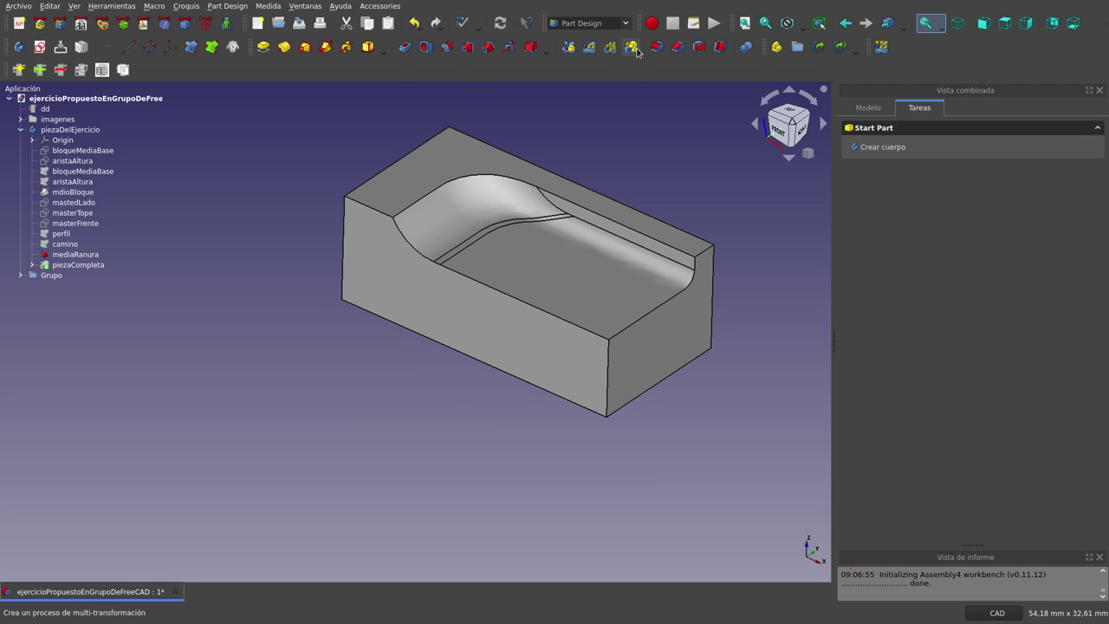
- Show piezaCompleta and orbit around it to inspect the mirrored rounded-end pocket
{"action": "left_click", "coordinate": [78, 264]}
{"action": "key", "text": "space"}
{"action": "left_click", "coordinate": [490, 499]}
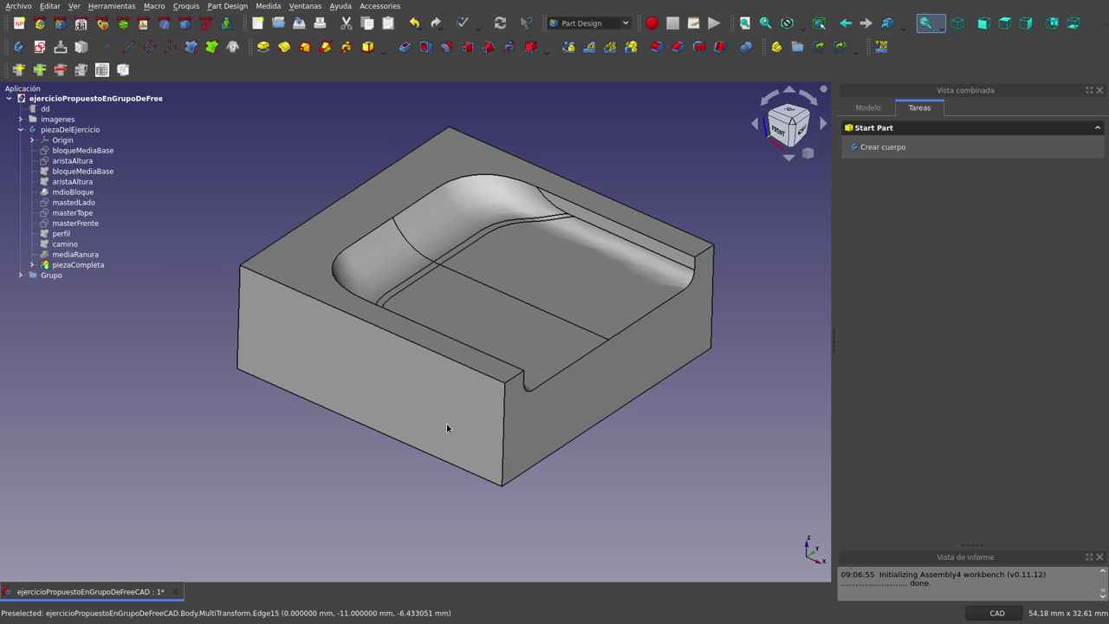
{"action": "scroll", "coordinate": [447, 425], "scroll_direction": "down", "scroll_amount": 3}
{"action": "mouse_move", "coordinate": [549, 424]}
{"action": "middle_mouse_down"}
{"action": "mouse_move", "coordinate": [546, 451]}
{"action": "mouse_move", "coordinate": [520, 448]}
{"action": "mouse_move", "coordinate": [514, 428]}
{"action": "mouse_move", "coordinate": [542, 435]}
{"action": "middle_mouse_up"}
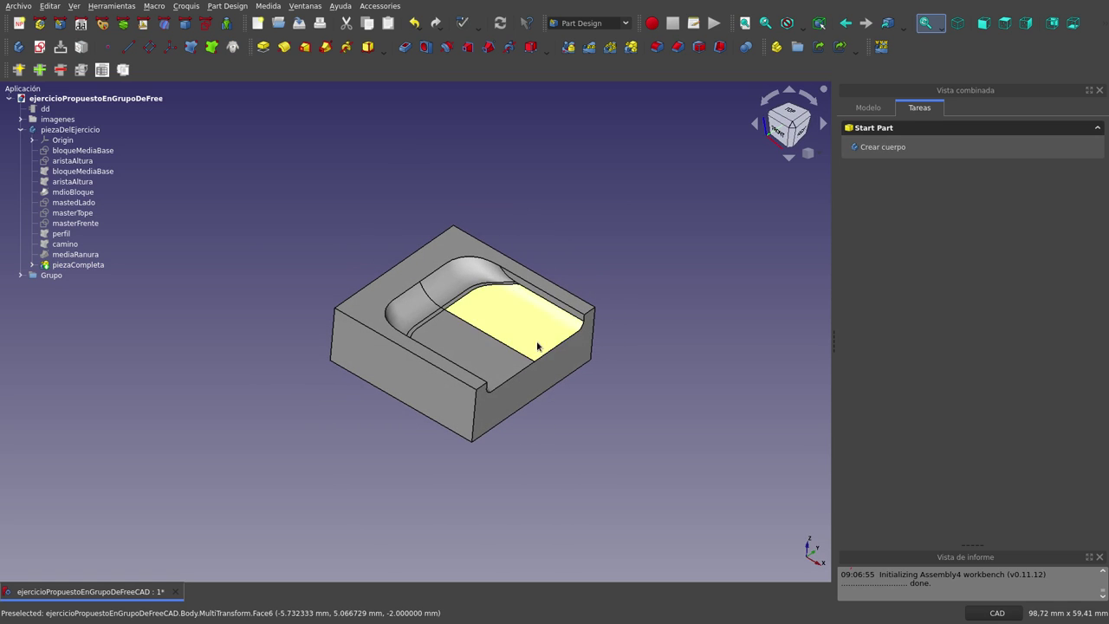
{"action": "mouse_move", "coordinate": [536, 373]}
{"action": "middle_mouse_down"}
{"action": "mouse_move", "coordinate": [495, 359]}
{"action": "mouse_move", "coordinate": [526, 416]}
{"action": "middle_mouse_up"}
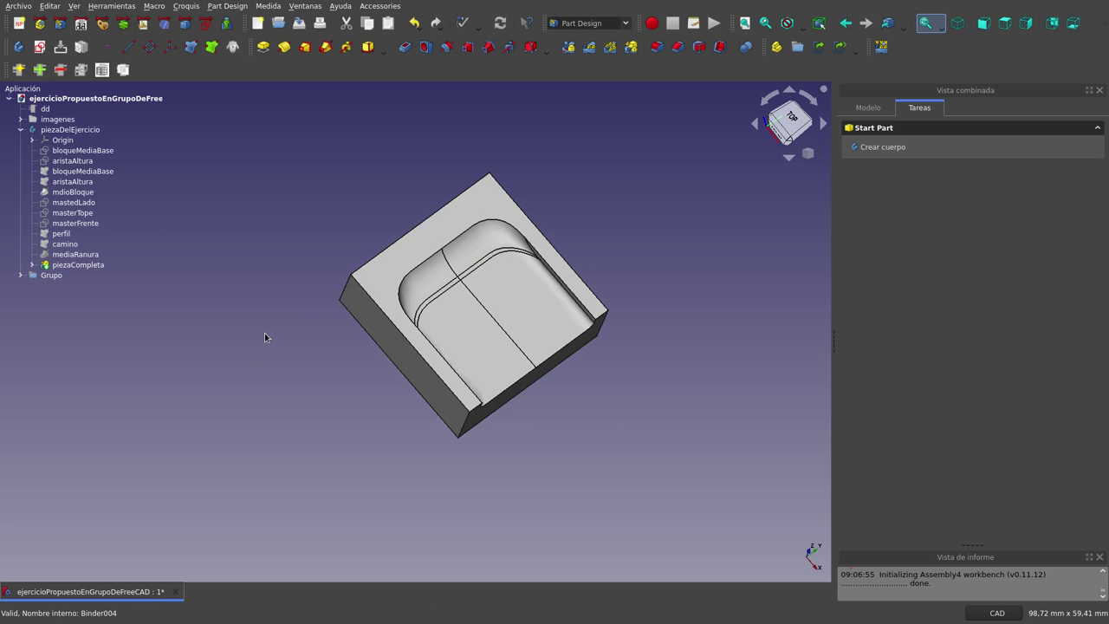
{"action": "mouse_move", "coordinate": [503, 349]}
{"action": "middle_mouse_down"}
{"action": "mouse_move", "coordinate": [362, 312]}
{"action": "mouse_move", "coordinate": [511, 326]}
{"action": "middle_mouse_up"}
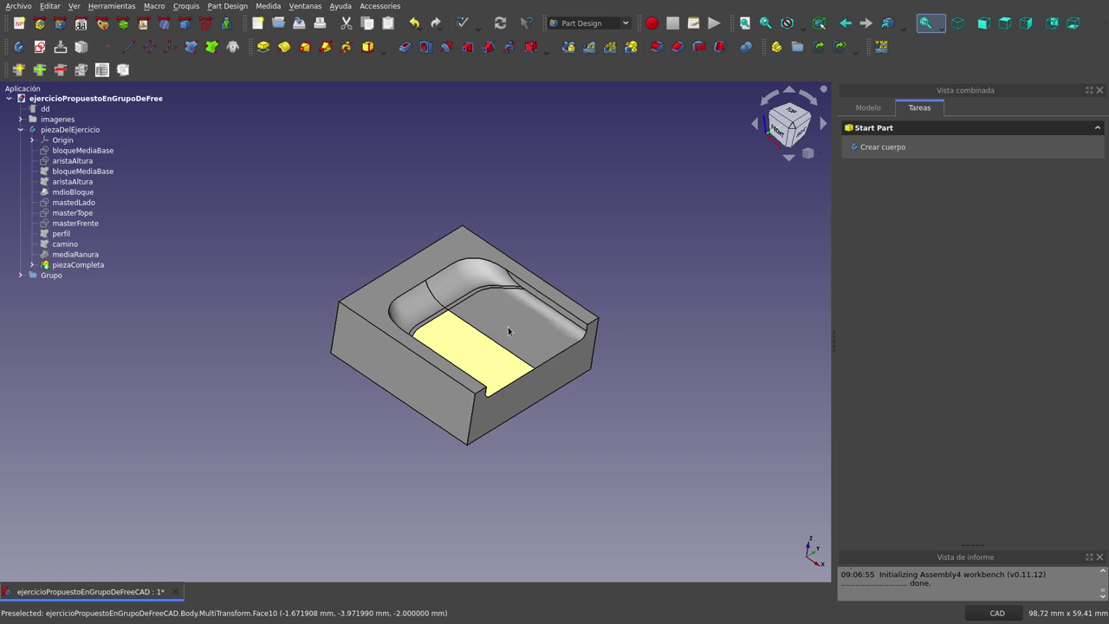
{"action": "scroll", "coordinate": [487, 363], "scroll_direction": "up", "scroll_amount": 2}
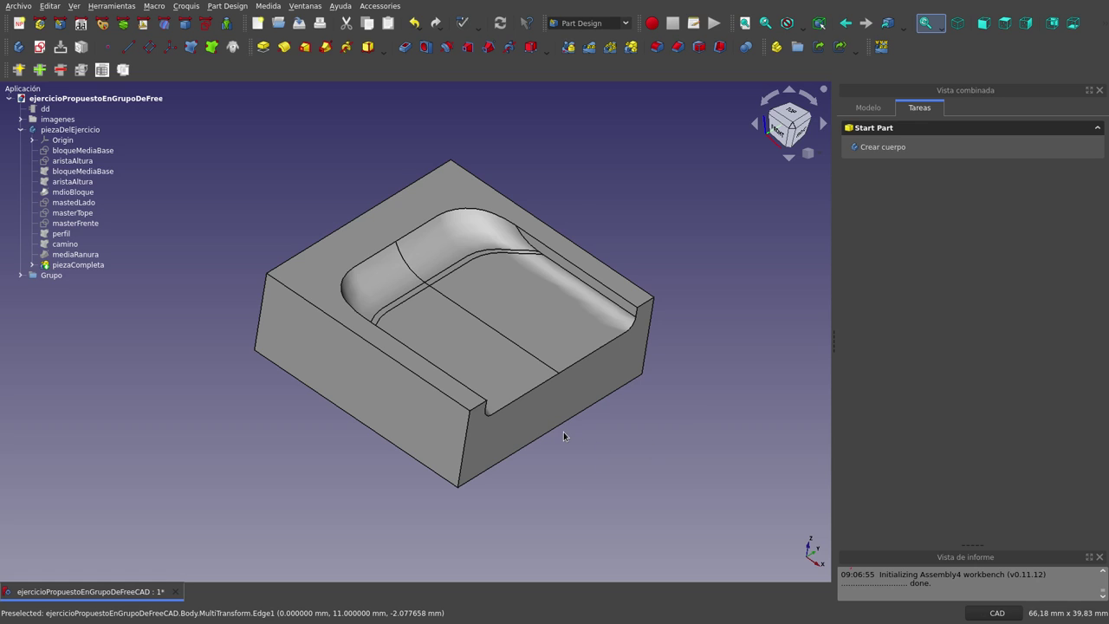
{"action": "scroll", "coordinate": [563, 432], "scroll_direction": "up", "scroll_amount": 1}
{"action": "scroll", "coordinate": [563, 432], "scroll_direction": "down", "scroll_amount": 1}
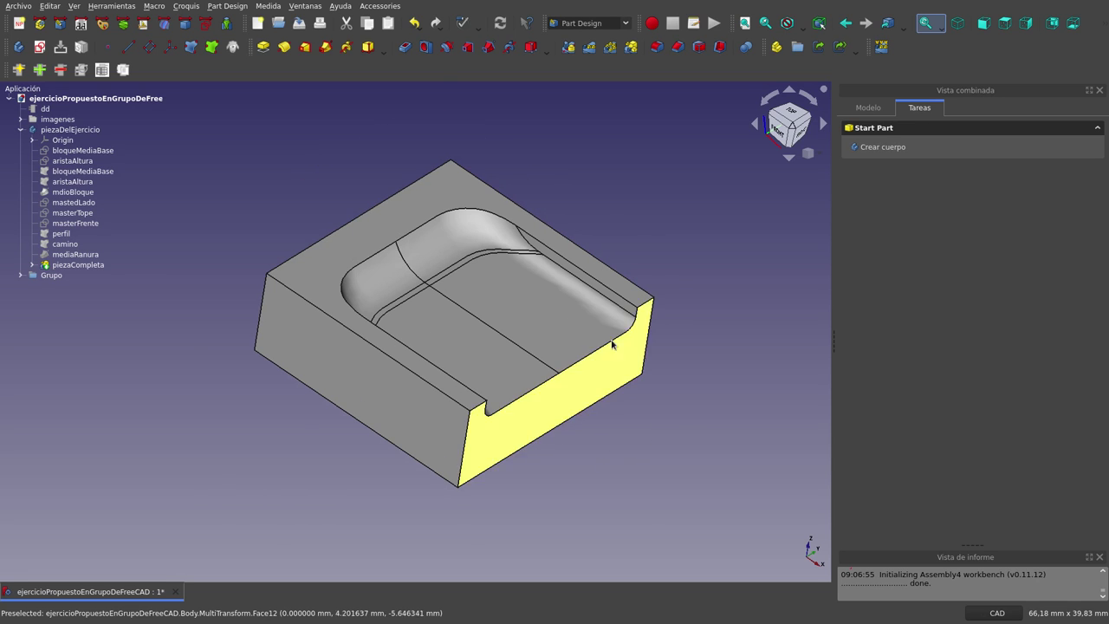